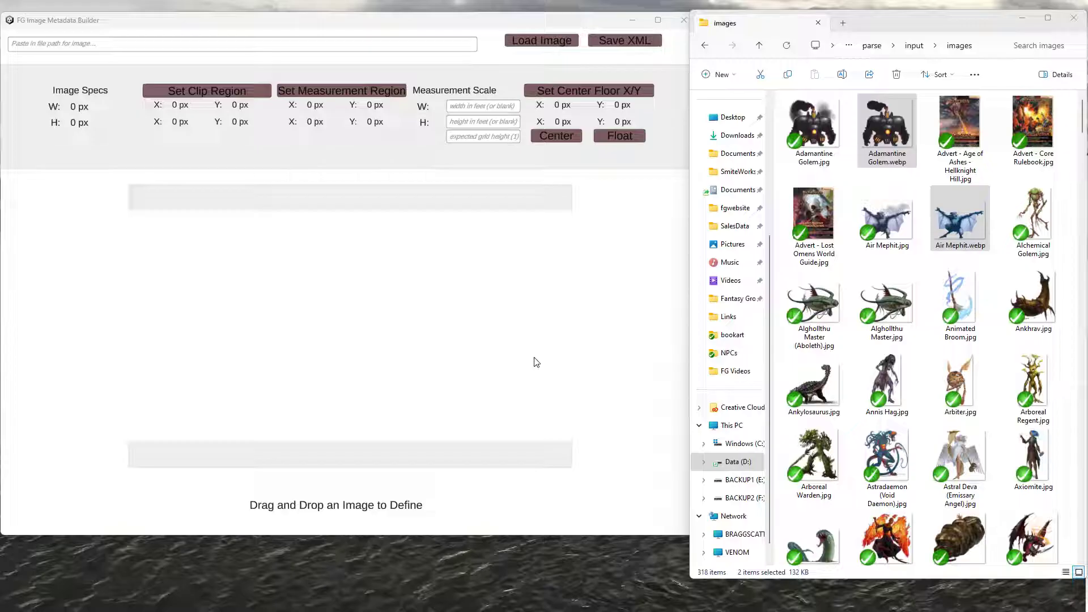
- Load Adamantine Golem.webp from the images folder into the metadata builder
click(878, 138)
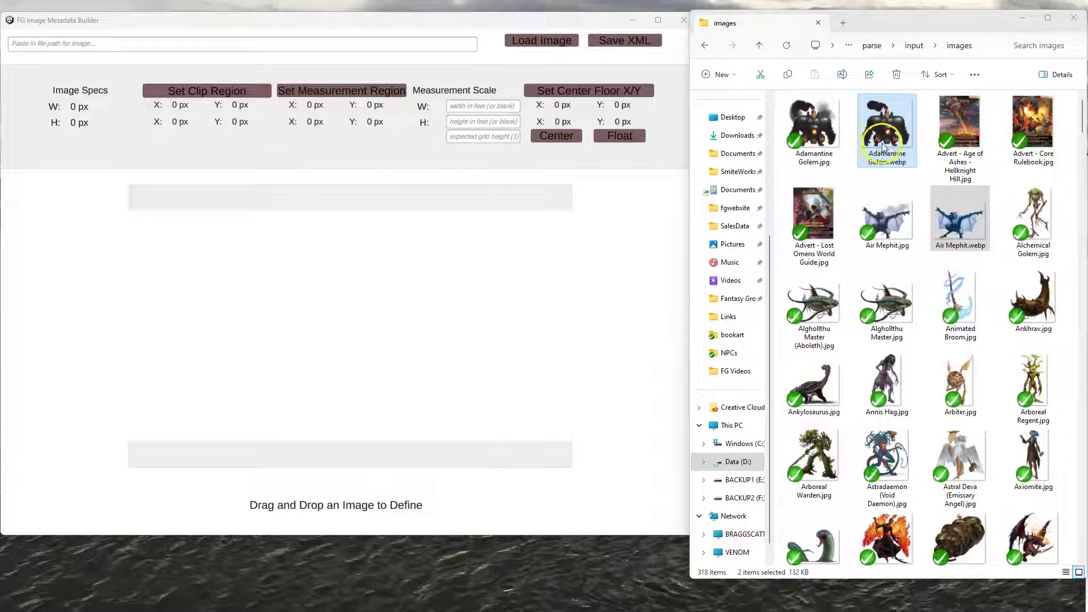
click(898, 161)
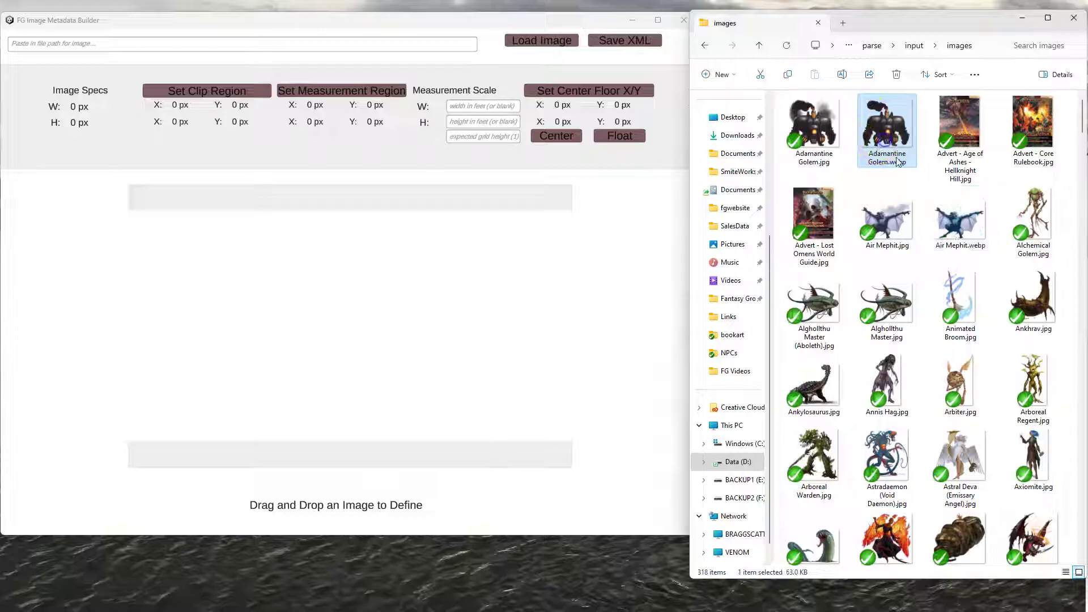
click(868, 141)
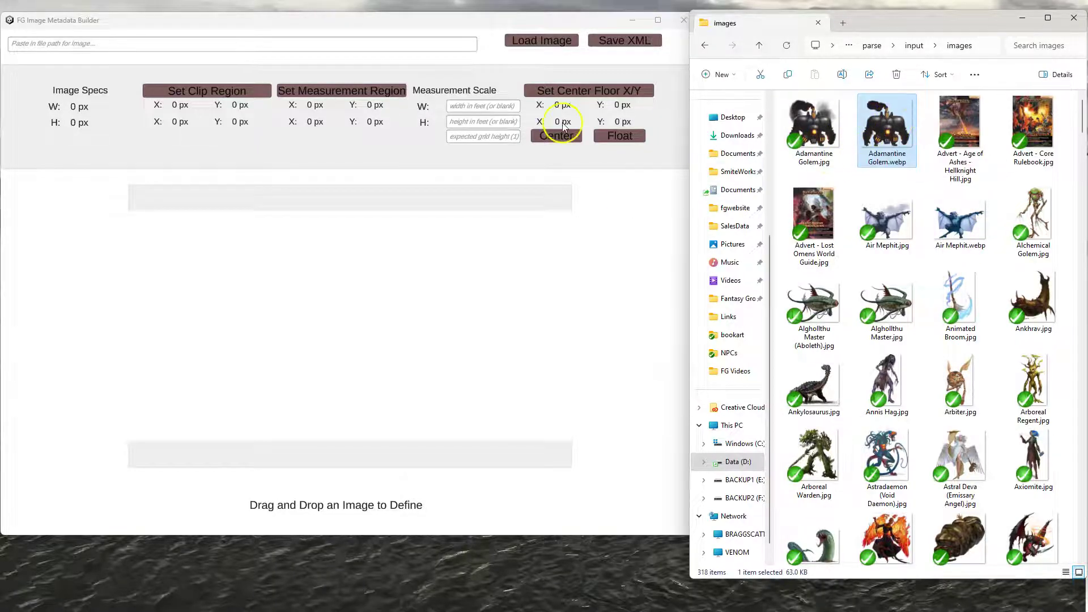
click(176, 96)
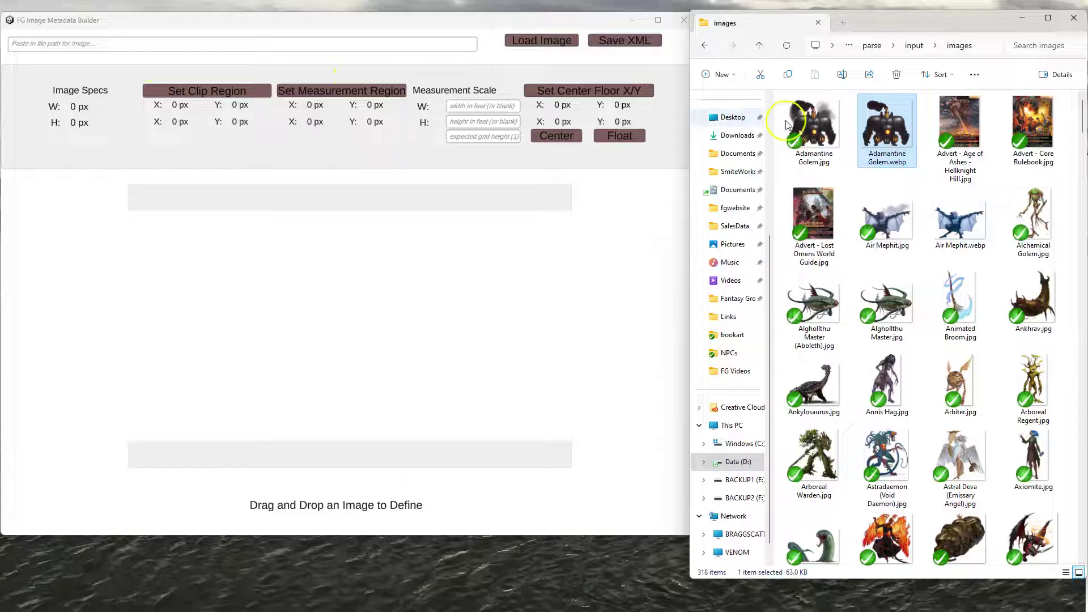
click(895, 128)
drag(895, 128, 636, 270)
drag(600, 308, 197, 301)
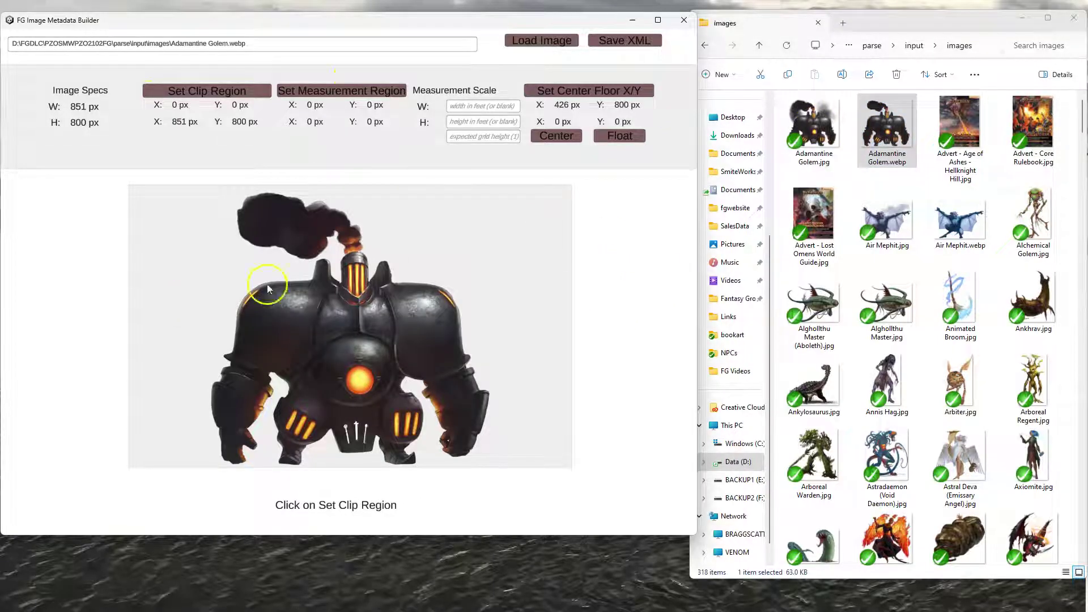
- Load Air Mephit.webp in place of the current image, and switch back to Adamantine Golem.webp
drag(985, 224, 631, 279)
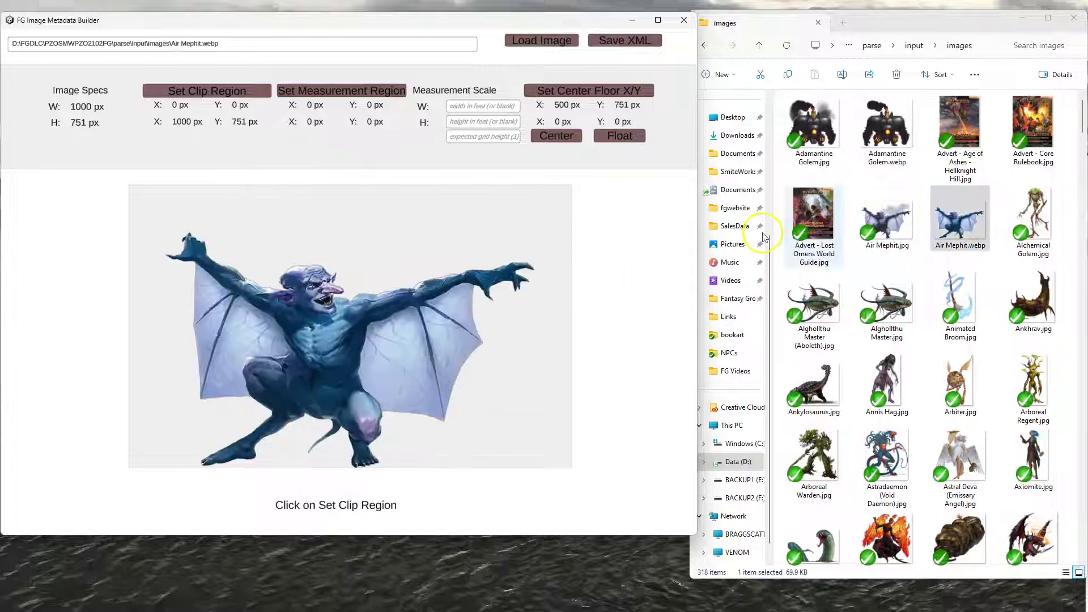
drag(887, 129, 473, 295)
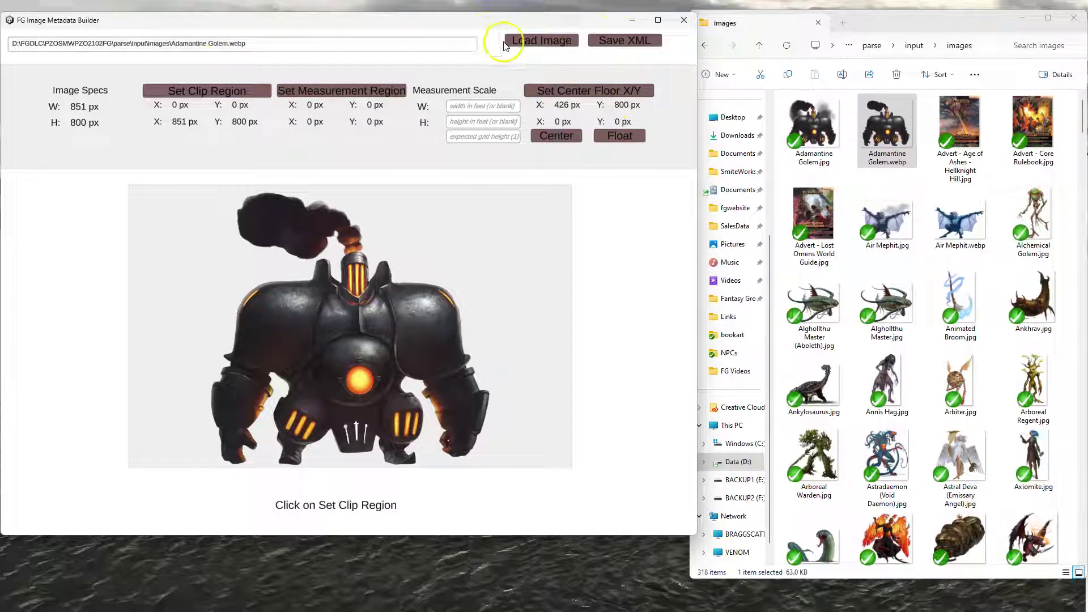
click(296, 44)
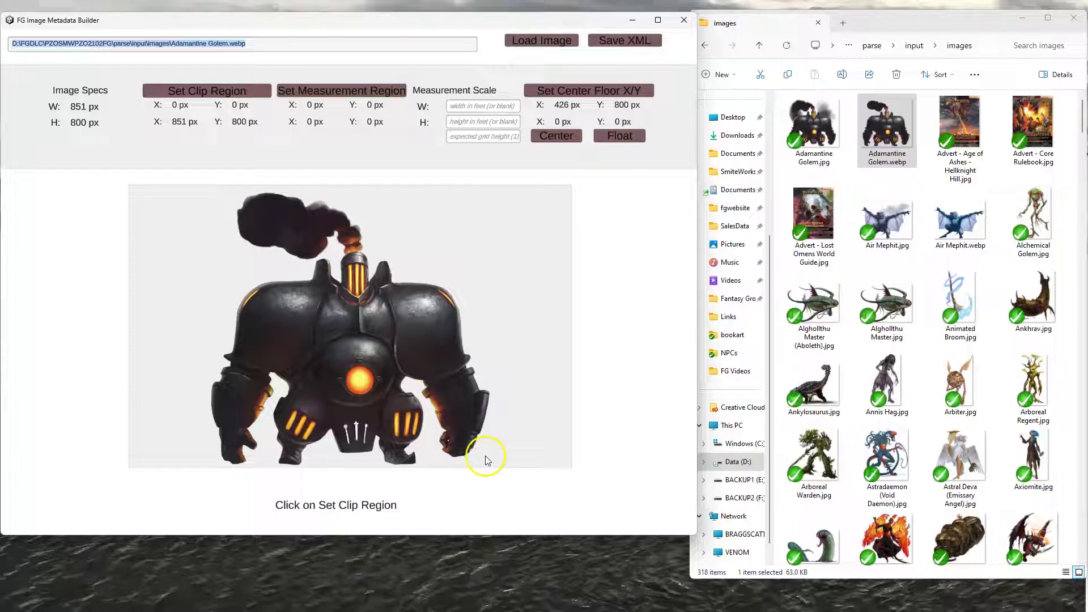
- Define the golem's measurement region around its body without the smoke, from about X 15, Y 224 to X 823, Y 789 px
click(339, 92)
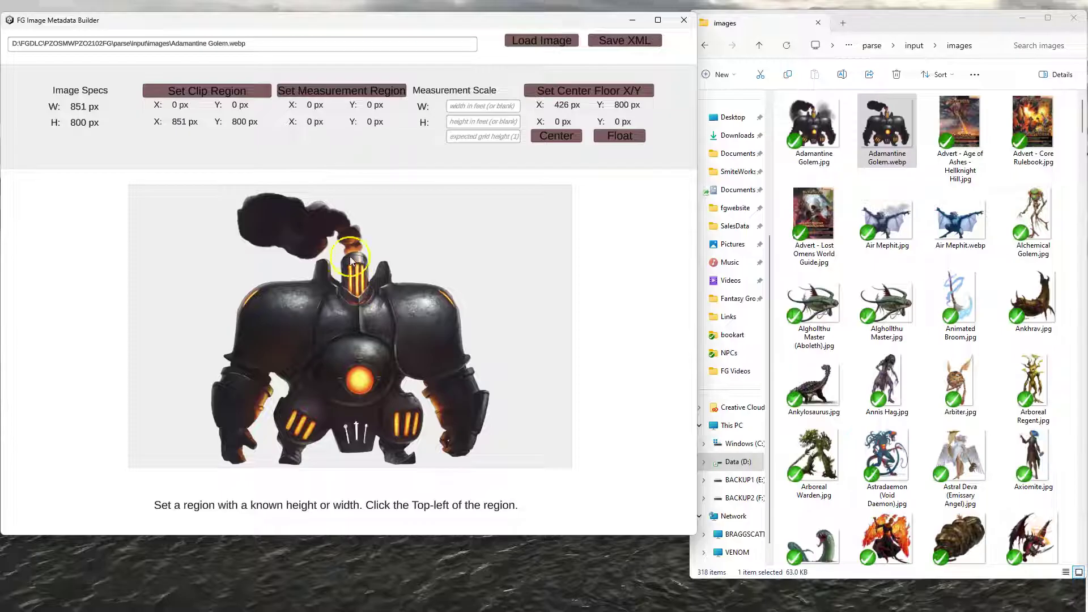
click(205, 266)
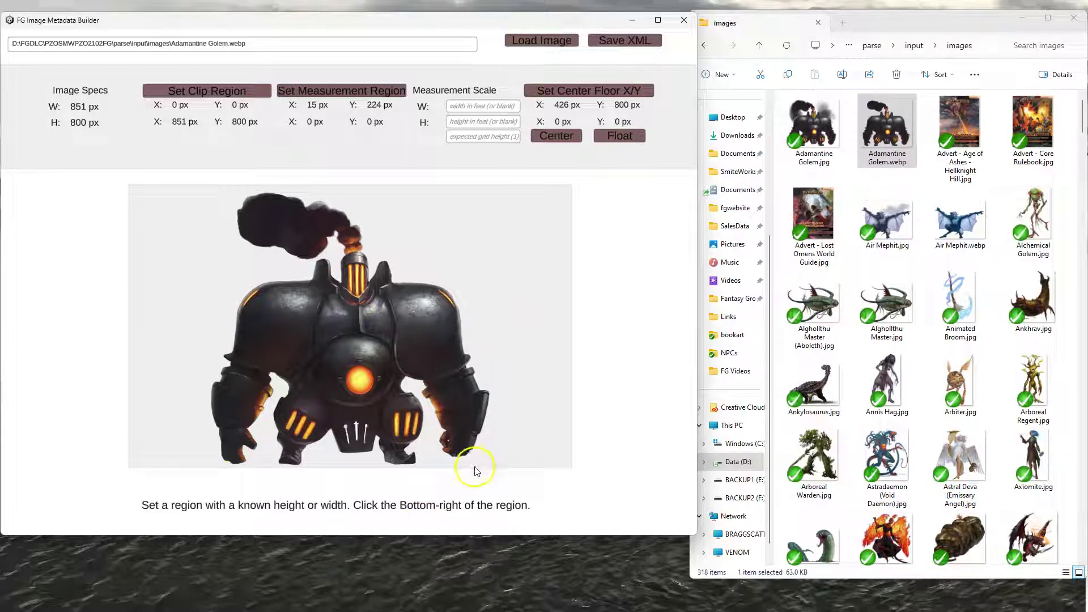
click(492, 468)
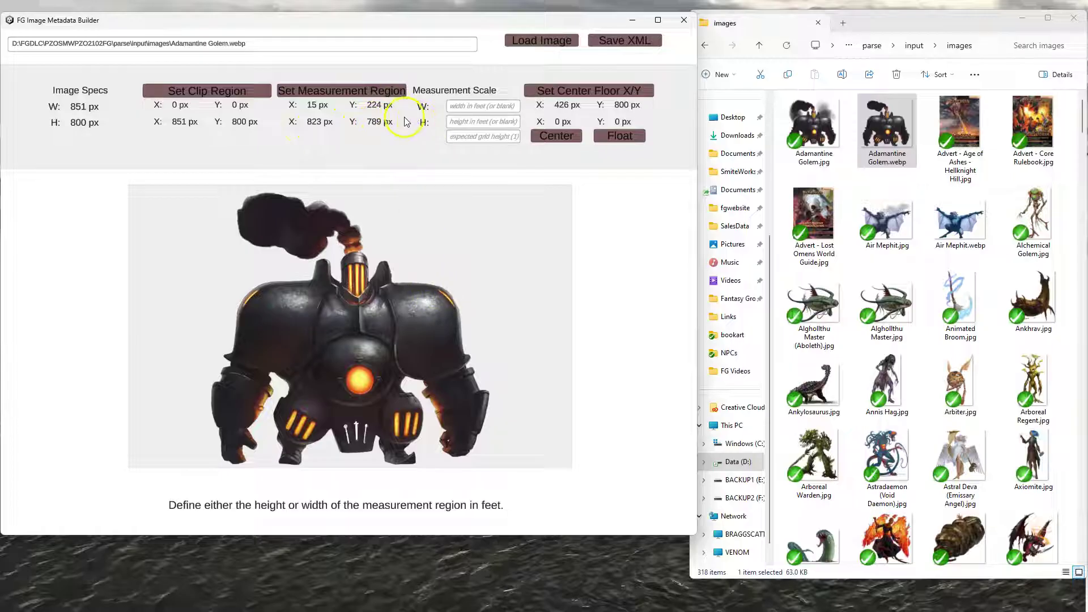
- Set the golem's measurement height to 20 feet and its expected grid height to 2
click(456, 122)
text(20)
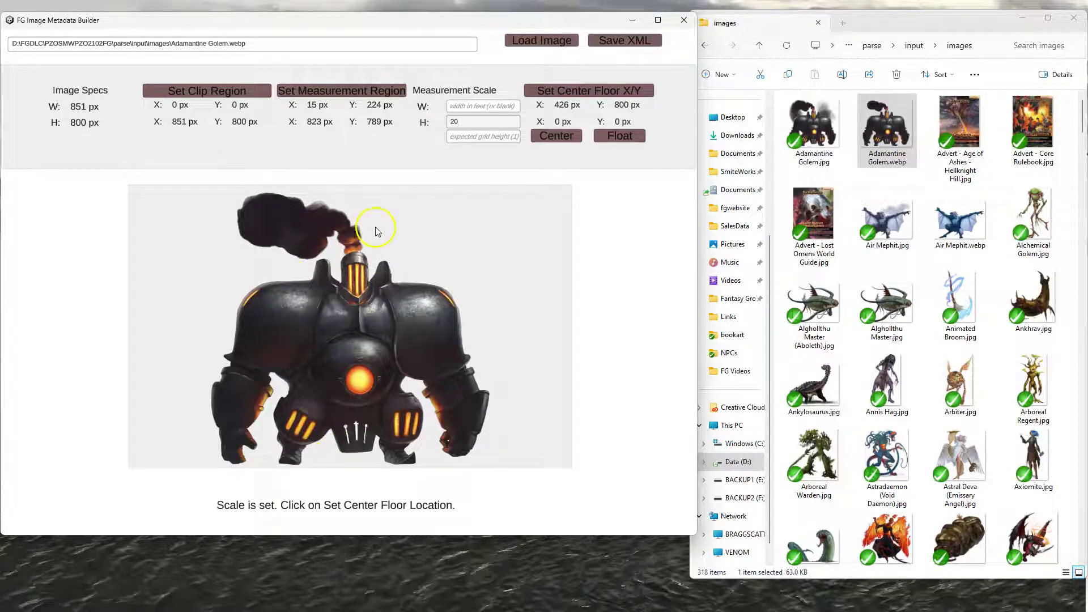
click(471, 138)
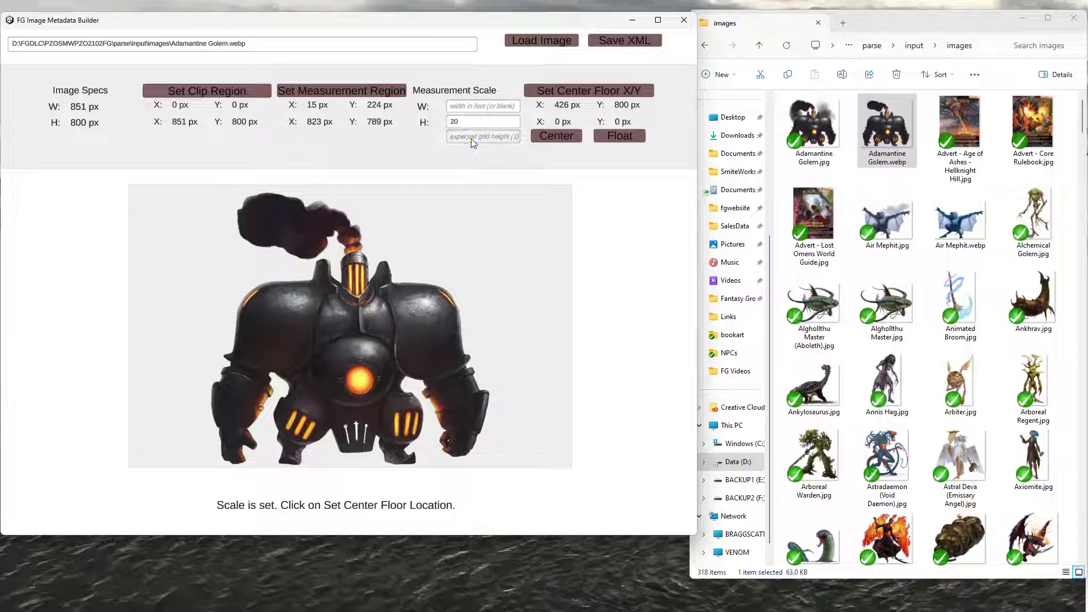
text(2)
- Place the golem's center floor point between its feet at about X 405, Y 796 px, and save the XML
click(593, 89)
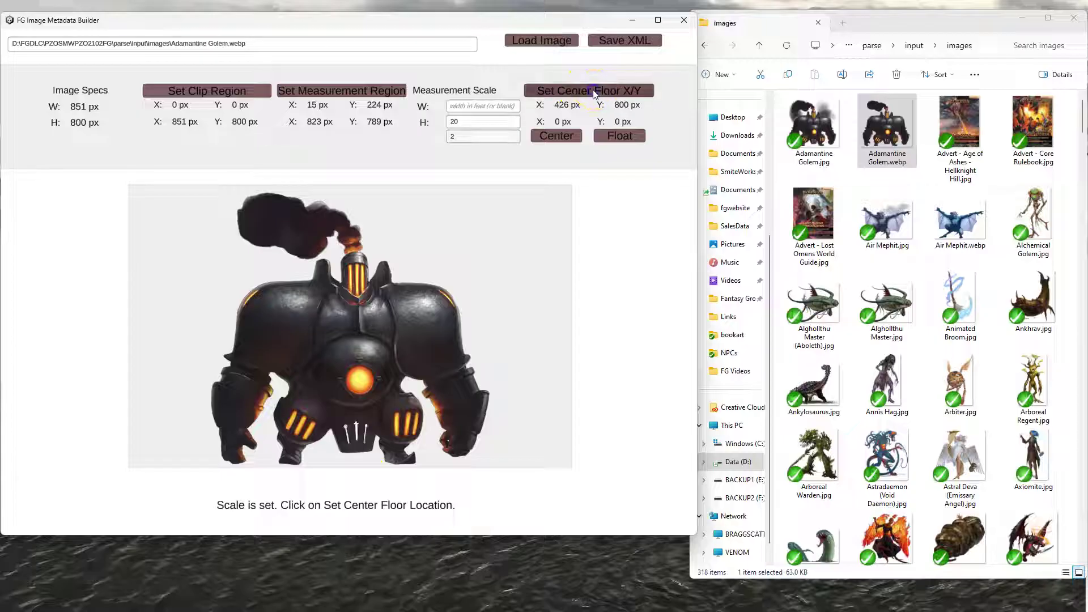
click(344, 468)
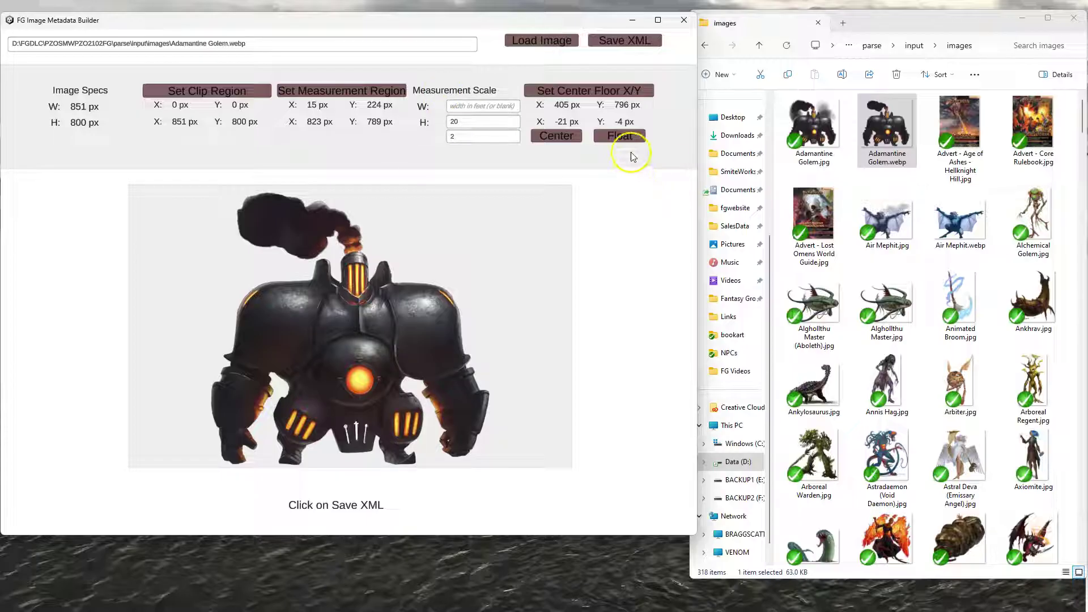
click(623, 130)
click(623, 40)
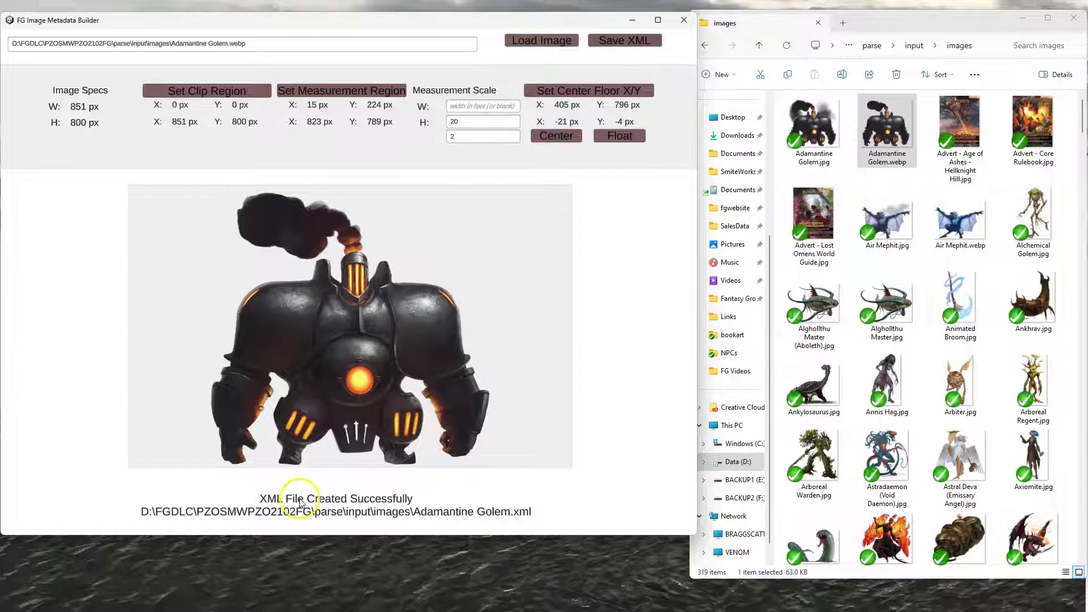
- Open Adamantine Golem.xml from the images folder in the Brackets editor and bring its full contents into view
click(898, 137)
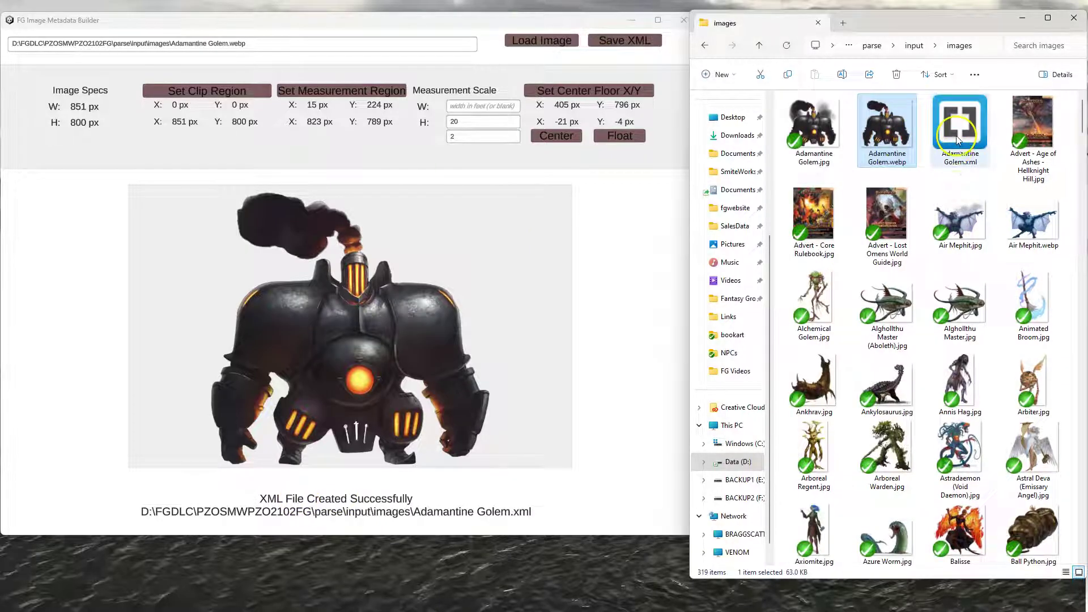
double_click(957, 136)
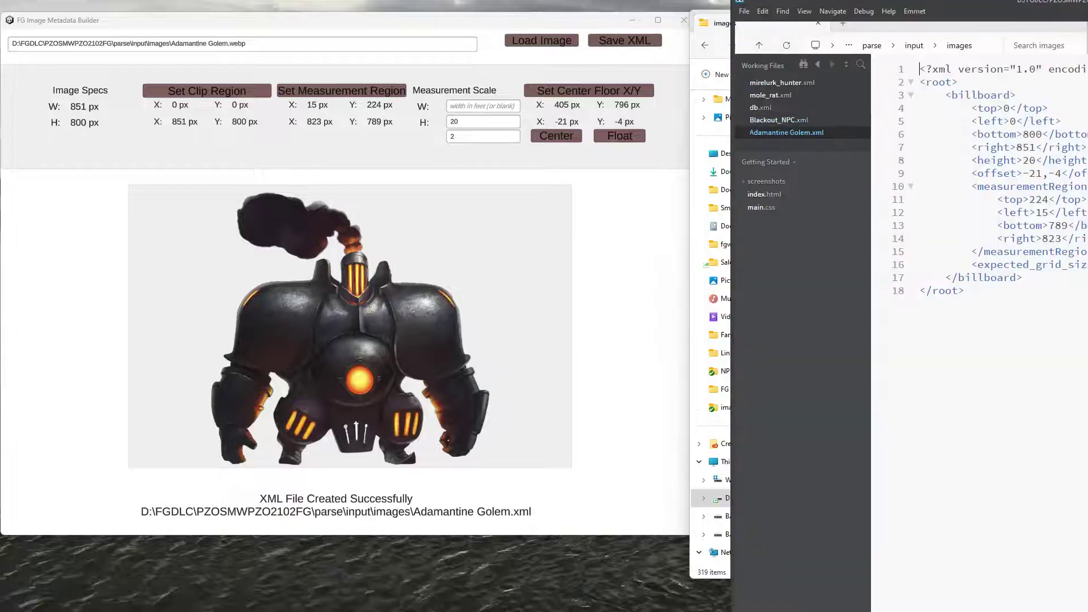
drag(941, 3, 722, 42)
- Examine the billboard entries and the expected_grid_size value in the golem's XML, and minimize the editor
click(626, 206)
drag(452, 154, 602, 323)
click(644, 248)
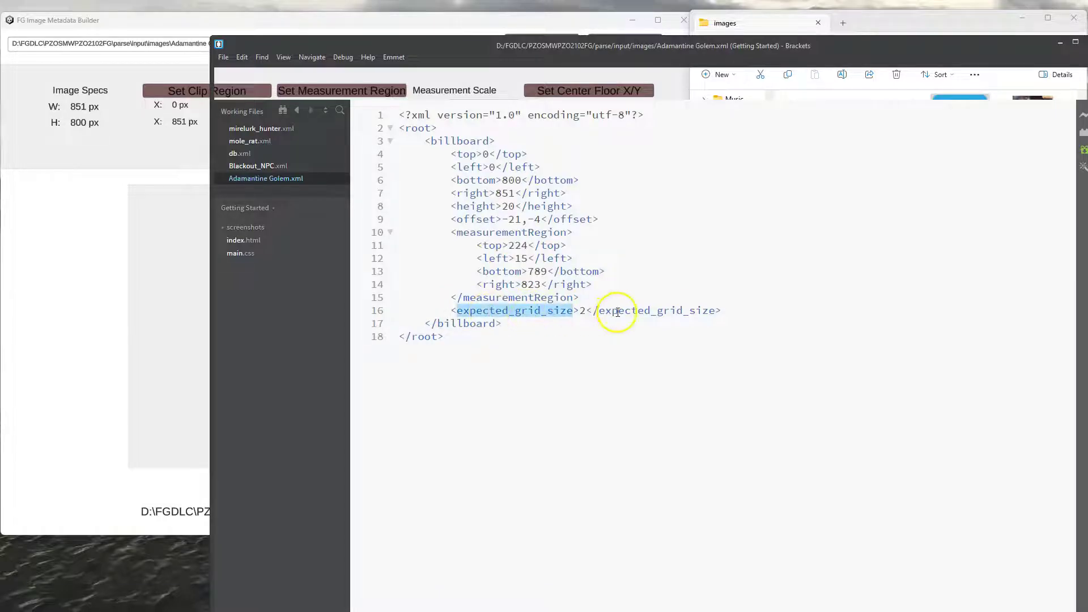
double_click(584, 310)
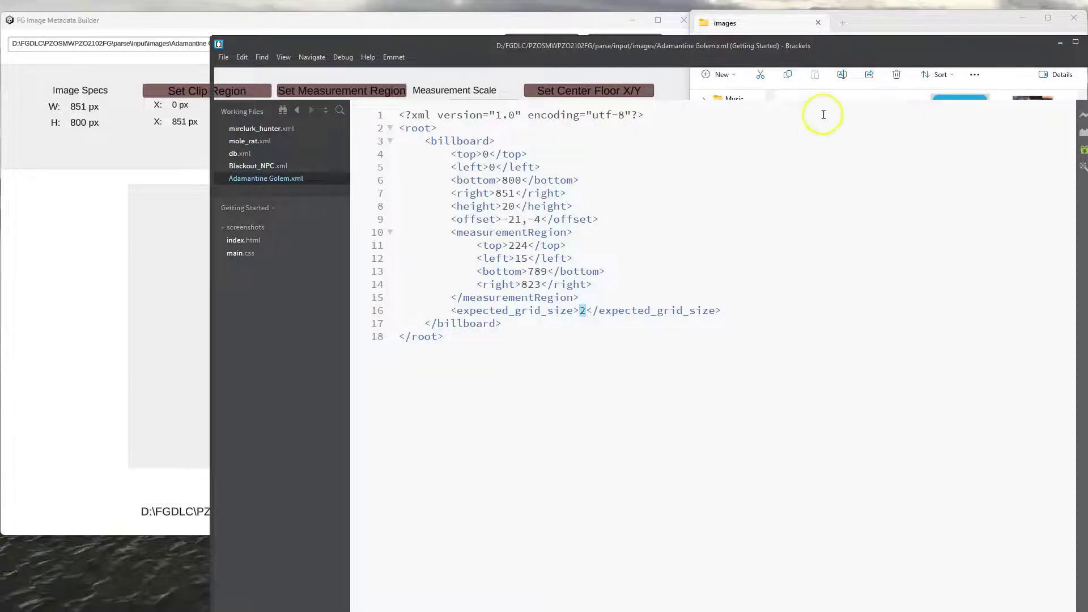
click(1060, 43)
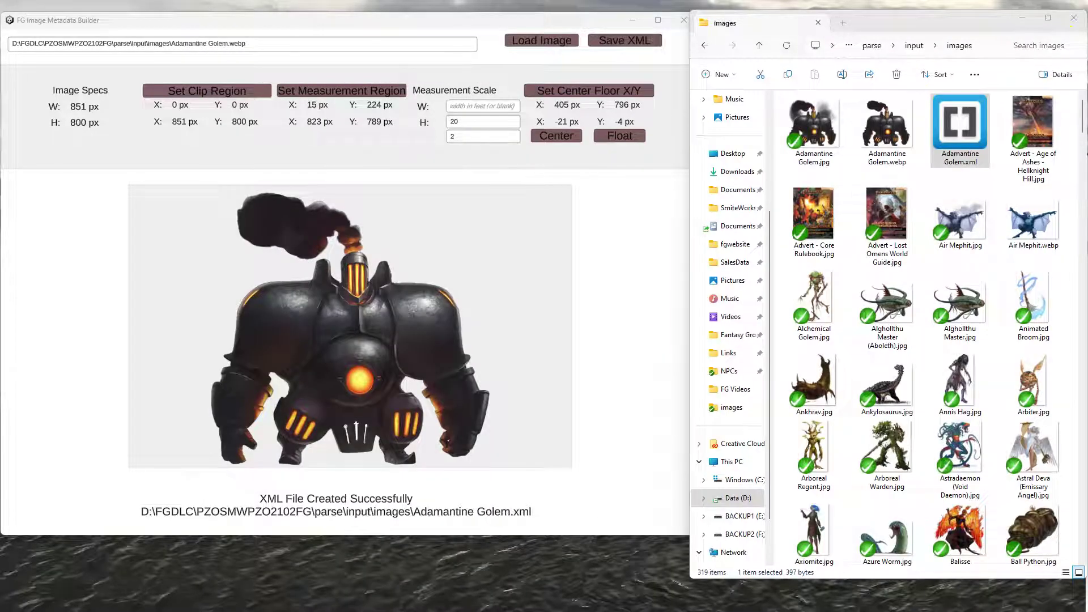
- Load Air Mephit.webp from the images folder into the metadata builder
click(972, 122)
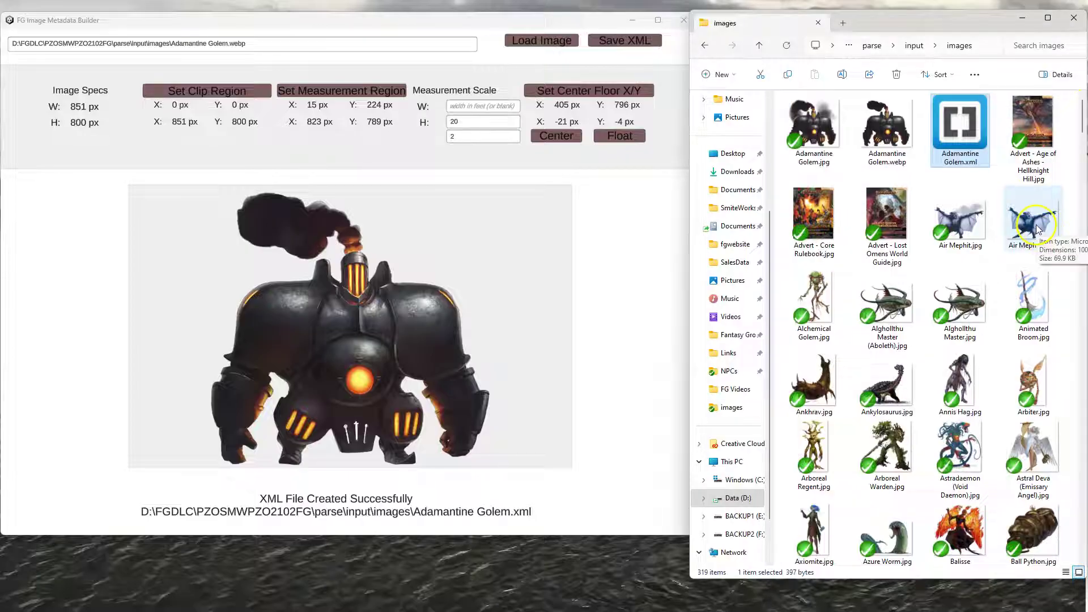
click(1045, 242)
click(597, 309)
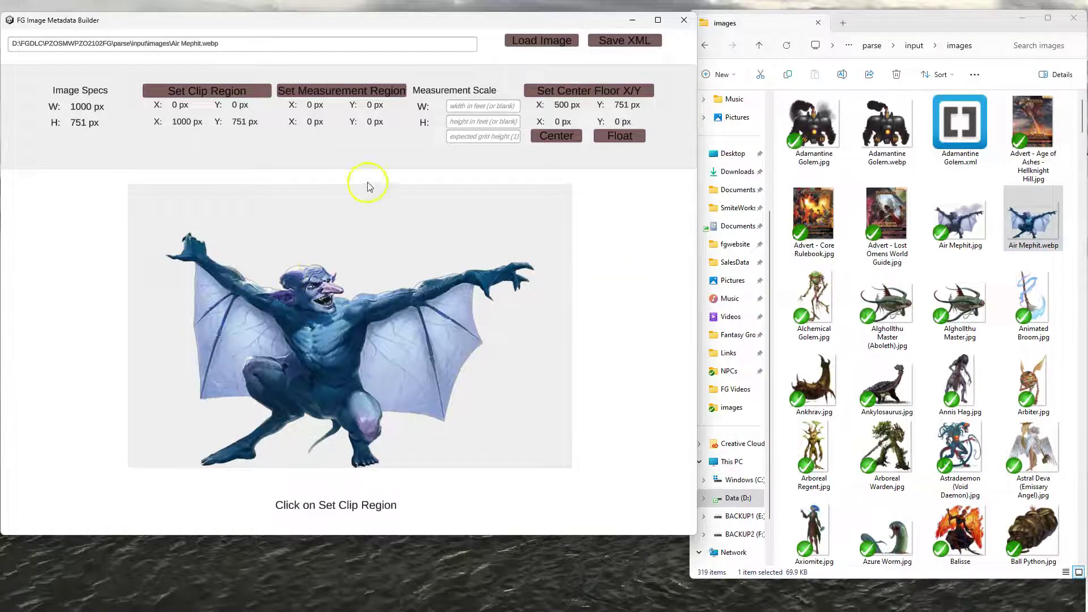
- Define the mephit's measurement region from its head to its feet, about X 316, Y 215 to X 552, Y 739 px
click(295, 92)
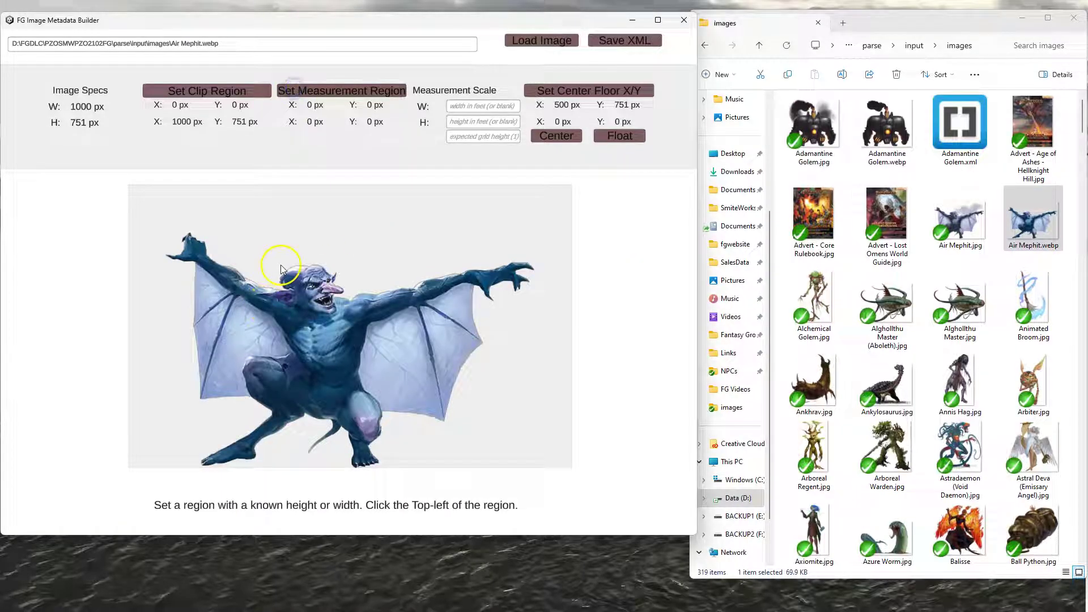
click(280, 266)
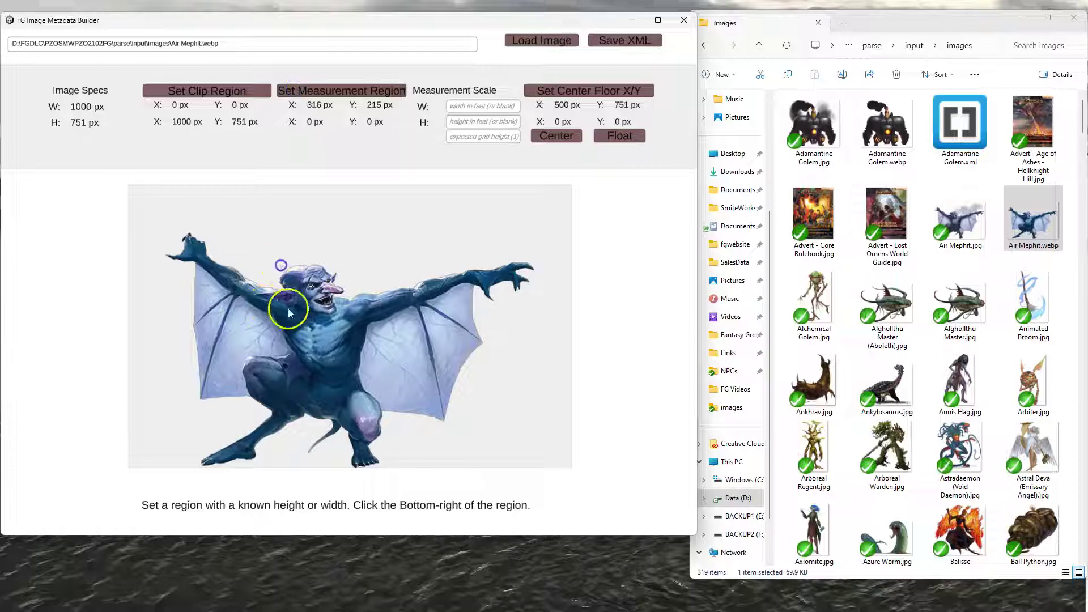
click(371, 467)
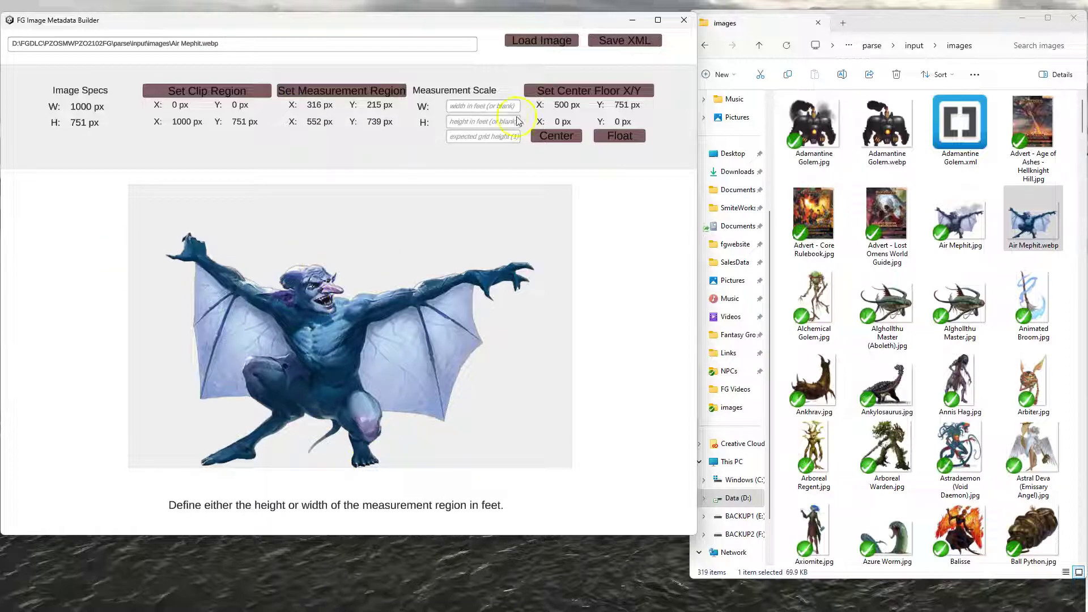
- Set the mephit's measurement height to 3 feet and its expected grid height to 1
click(462, 122)
text(3)
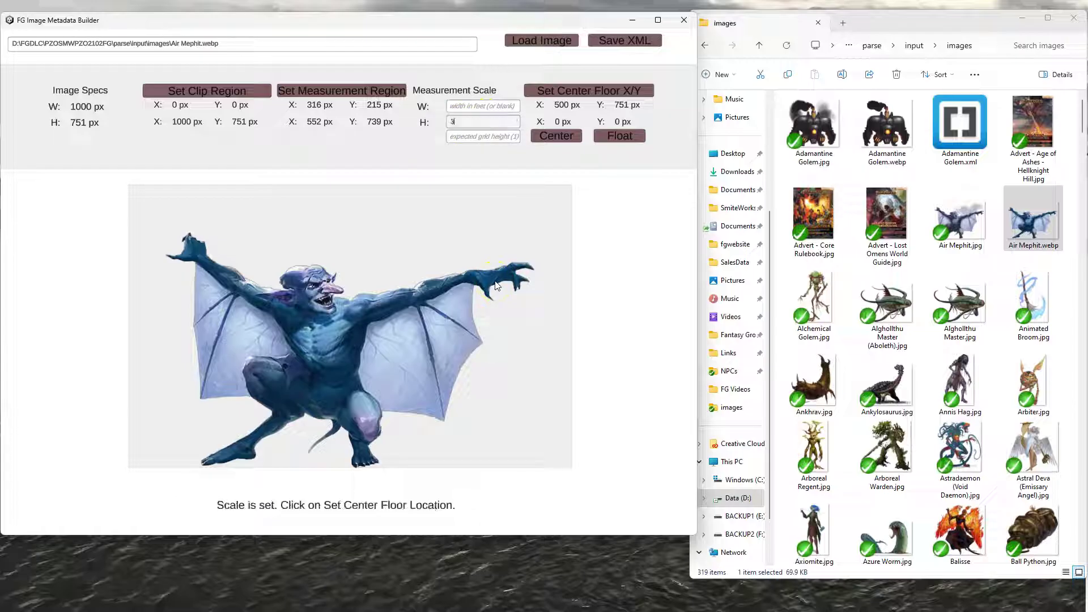
click(462, 137)
text(1)
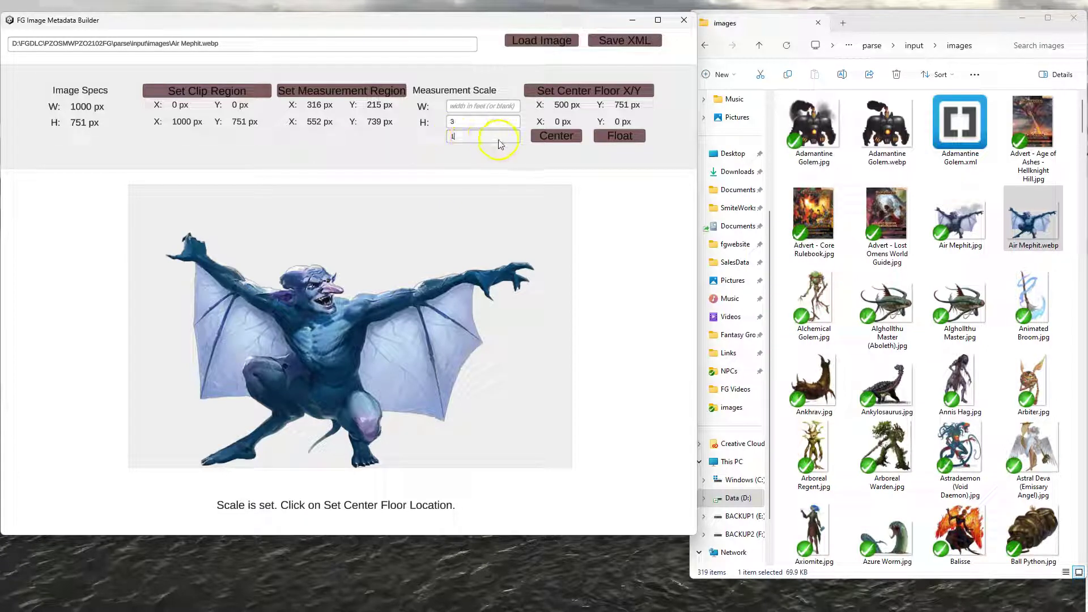
- Place the mephit's center floor point between its feet at about X 365, Y 738 px, and save the XML
click(590, 91)
click(295, 460)
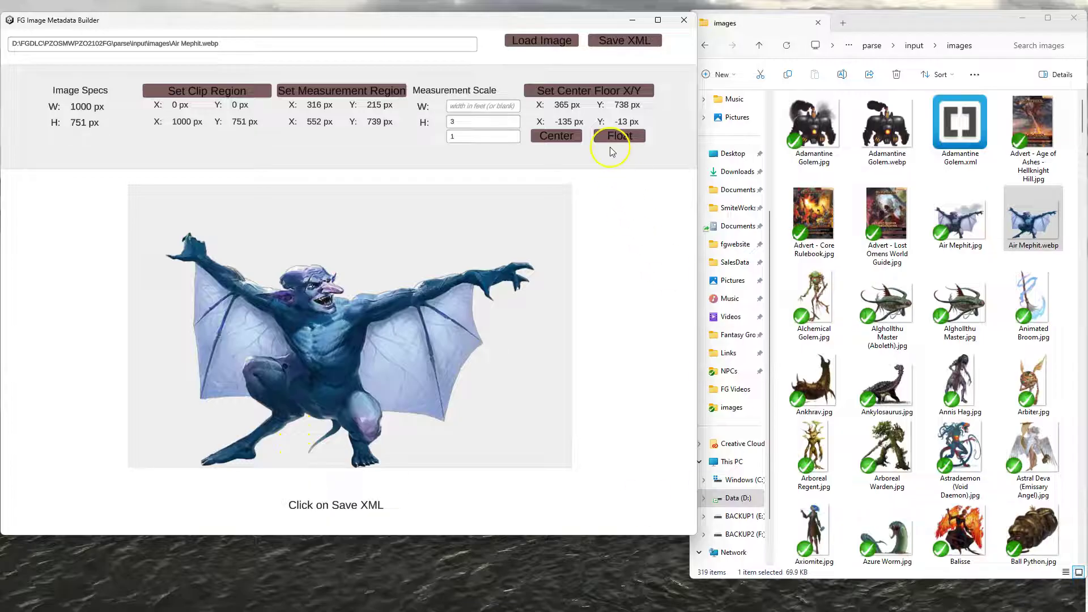
click(639, 42)
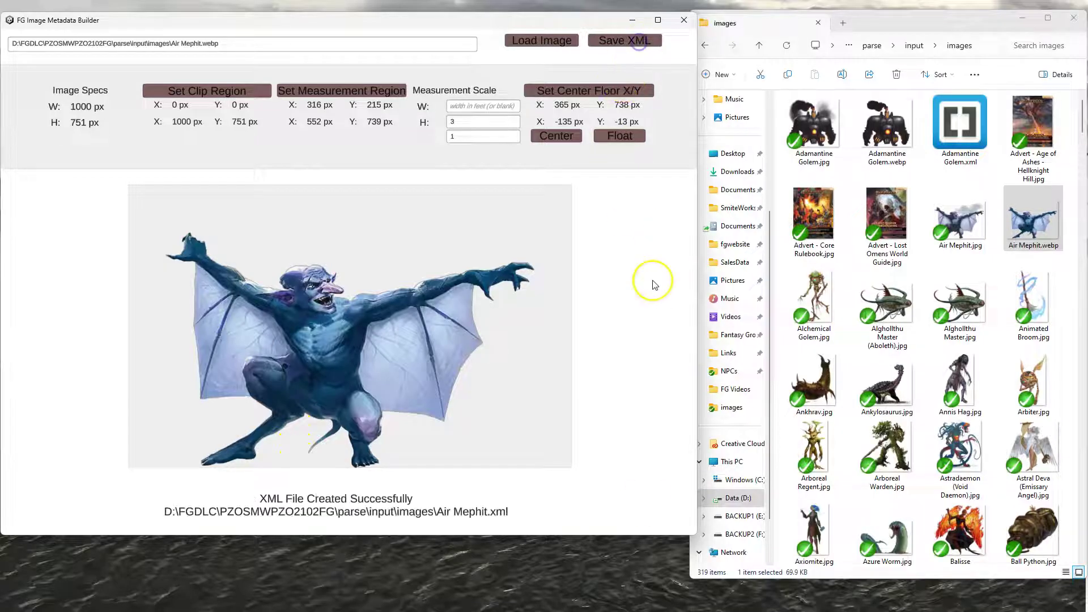
- Apply the Float option to the mephit's floor position
click(621, 137)
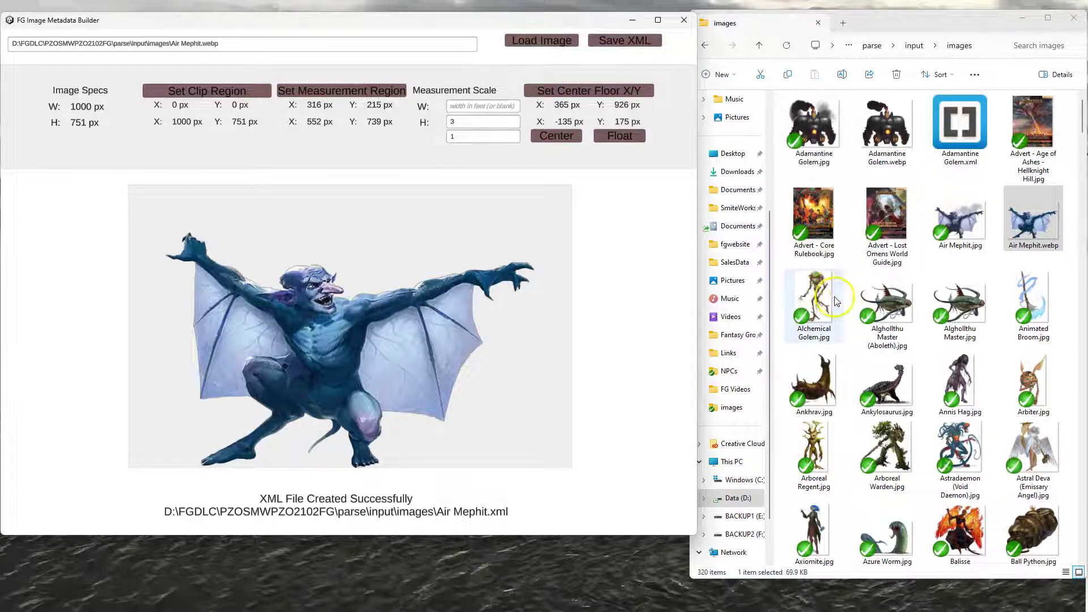
- Load Alchemical Golem.jpg, and replace it with Caligni Dancer.jpg from the images folder
drag(835, 301, 444, 318)
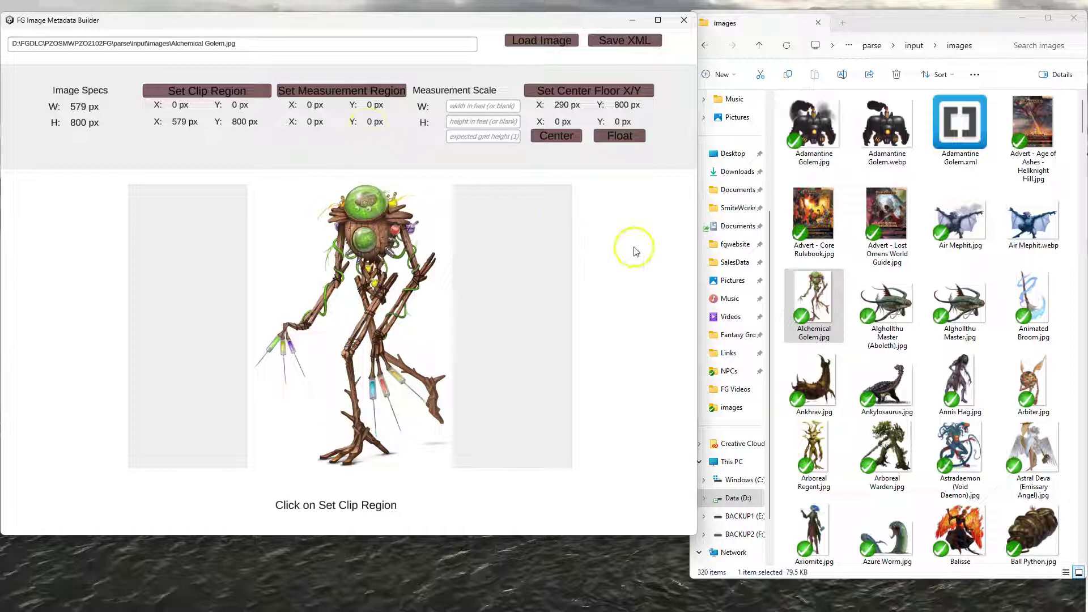
scroll(1008, 389, down, 10)
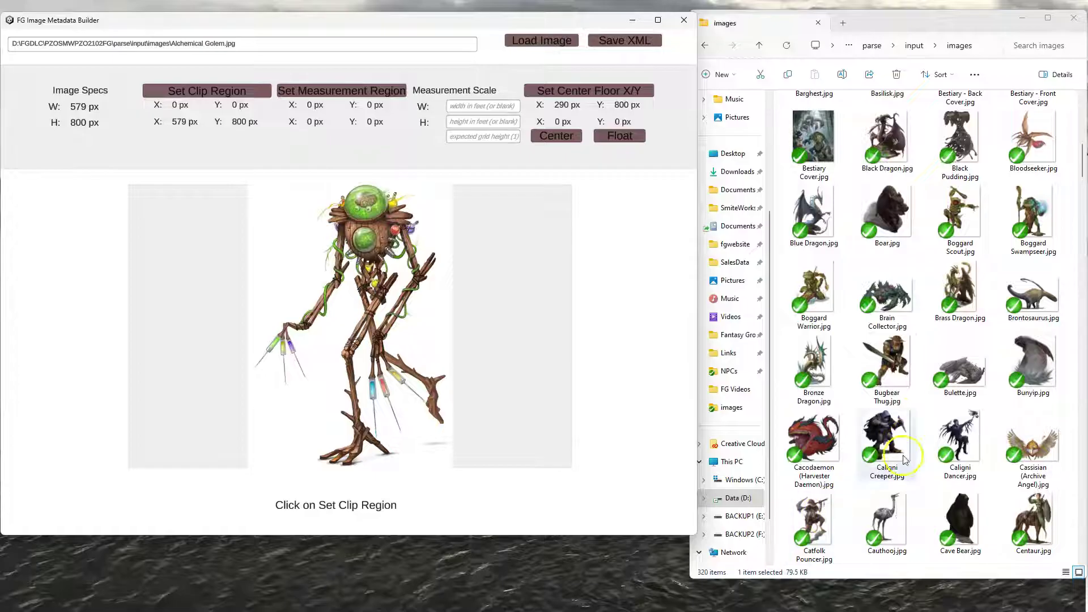
drag(959, 442, 462, 369)
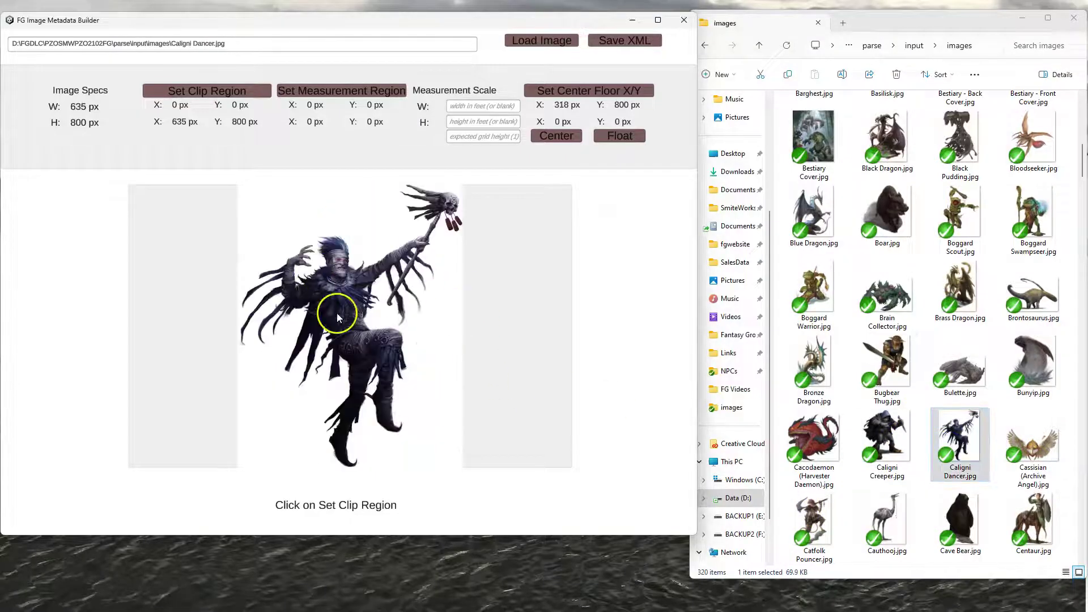
- Mark the Caligni dancer's measurement region from head to foot, about X 223, Y 159 px to X 344, Y 792 px
click(351, 92)
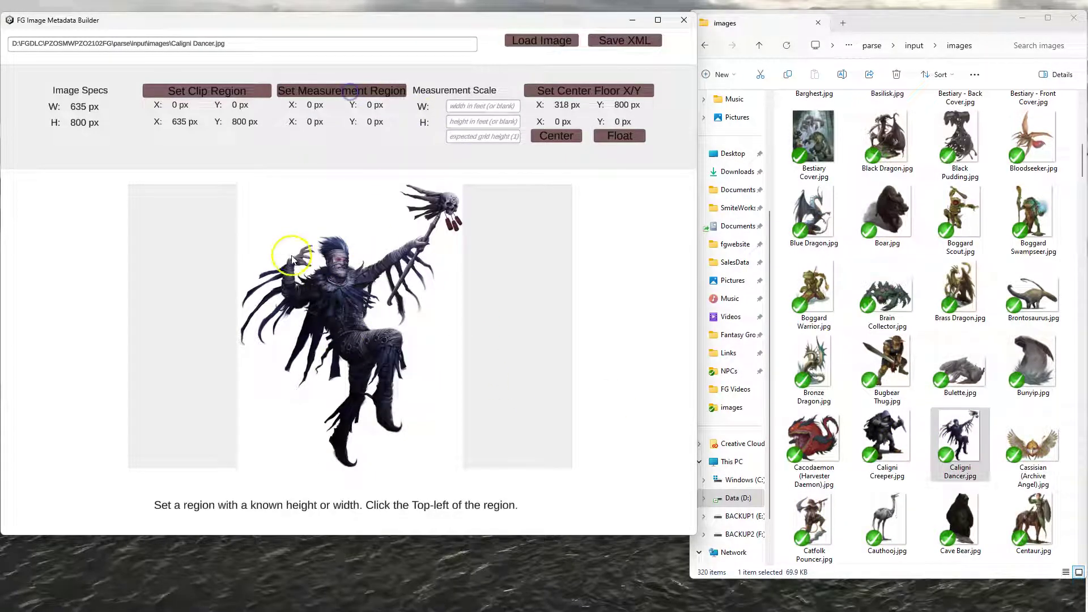
click(317, 240)
click(361, 468)
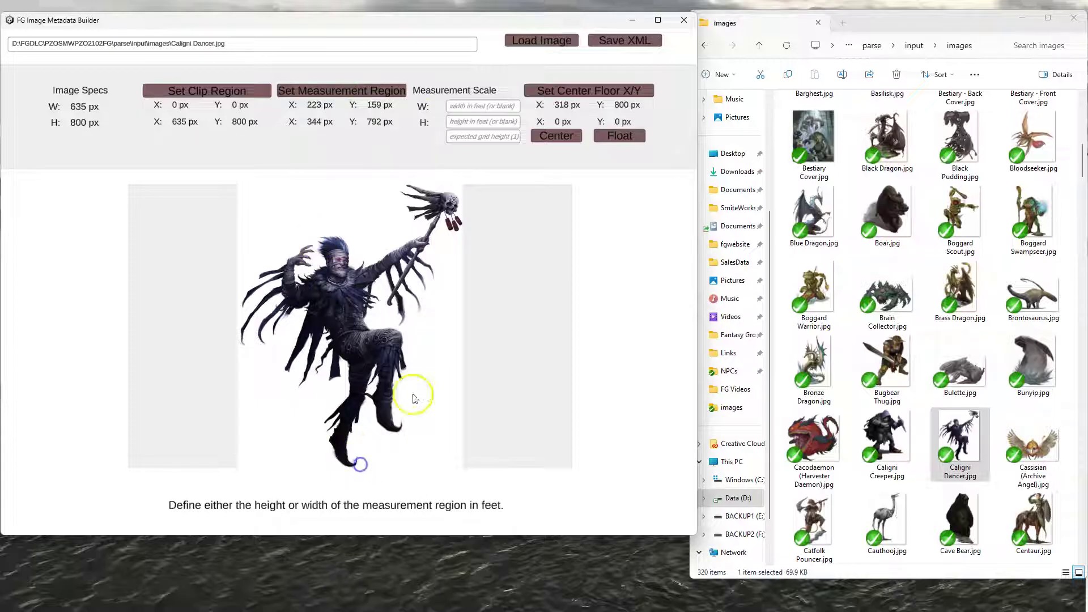
- Set the dancer's measurement height to 5.9 feet and its expected grid height to 1
click(465, 123)
text(5)
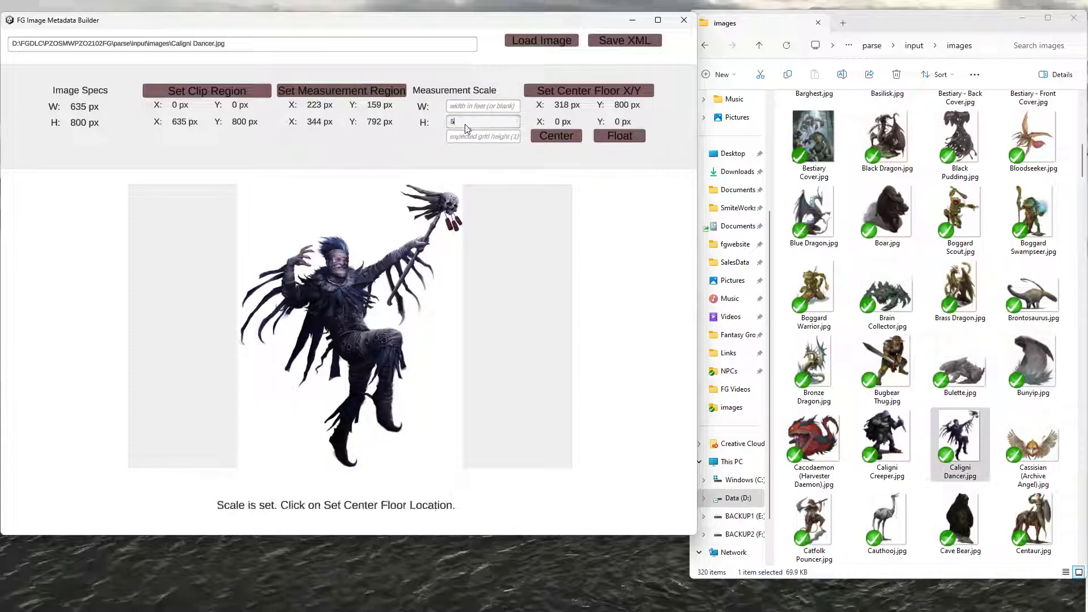
text(.9)
click(460, 137)
text(1)
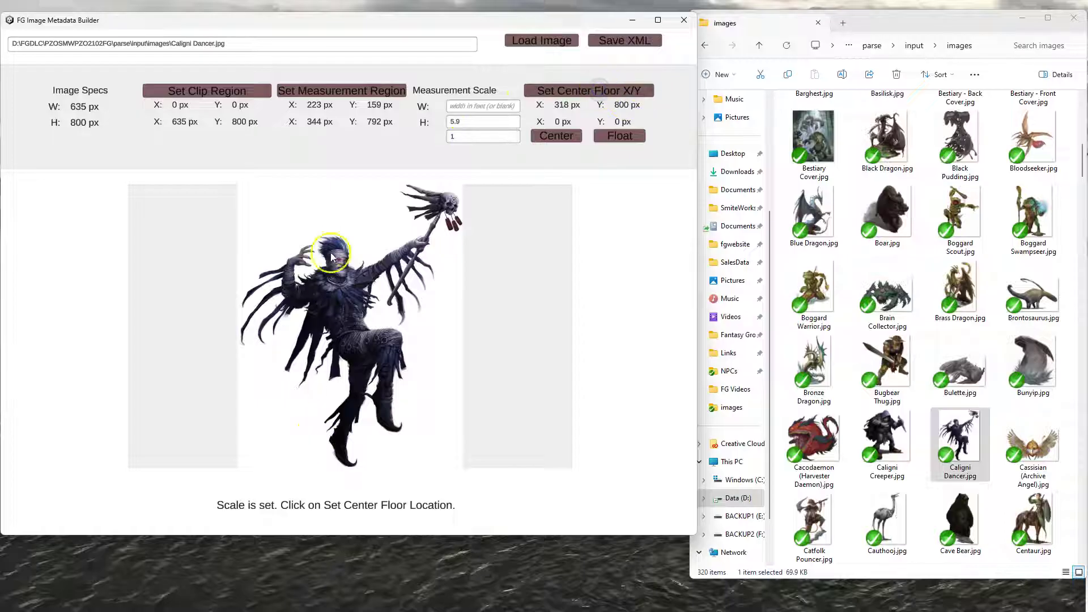
- Place the dancer's center floor point at its lower foot, about X 282, Y 789 px, and save the XML
click(341, 466)
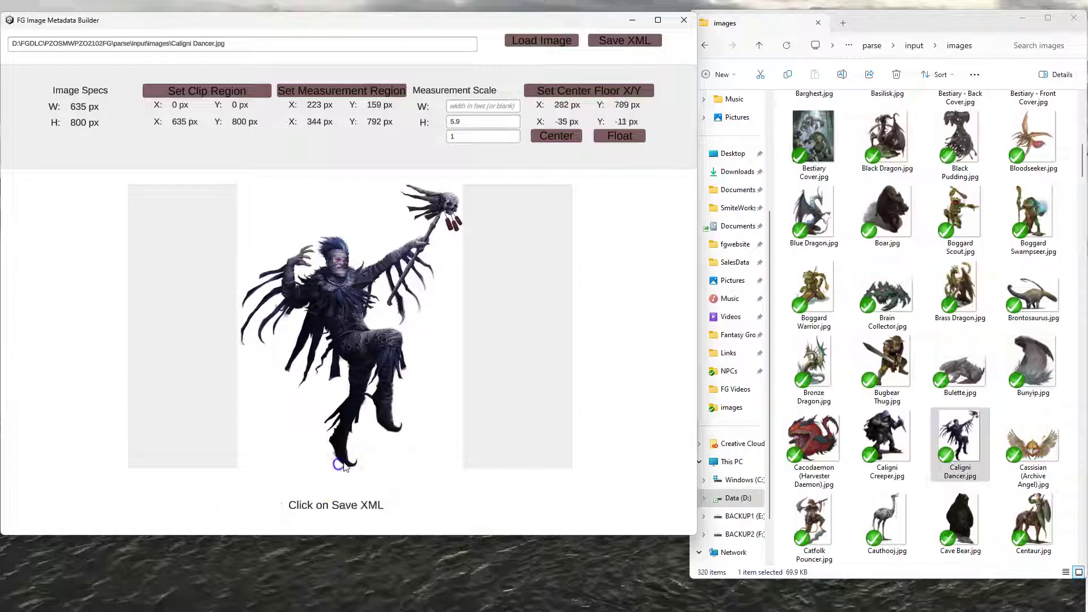
click(601, 41)
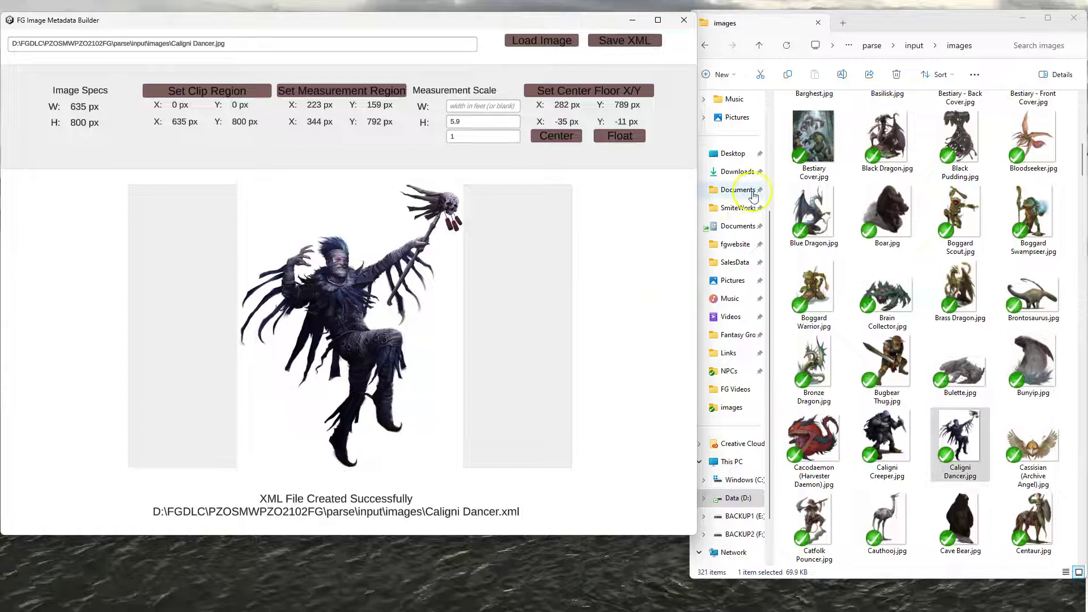
- Load Bugbear Thug.jpg and mark its measurement region from about X 434, Y 23 px to X 634, Y 792 px
drag(887, 366, 409, 358)
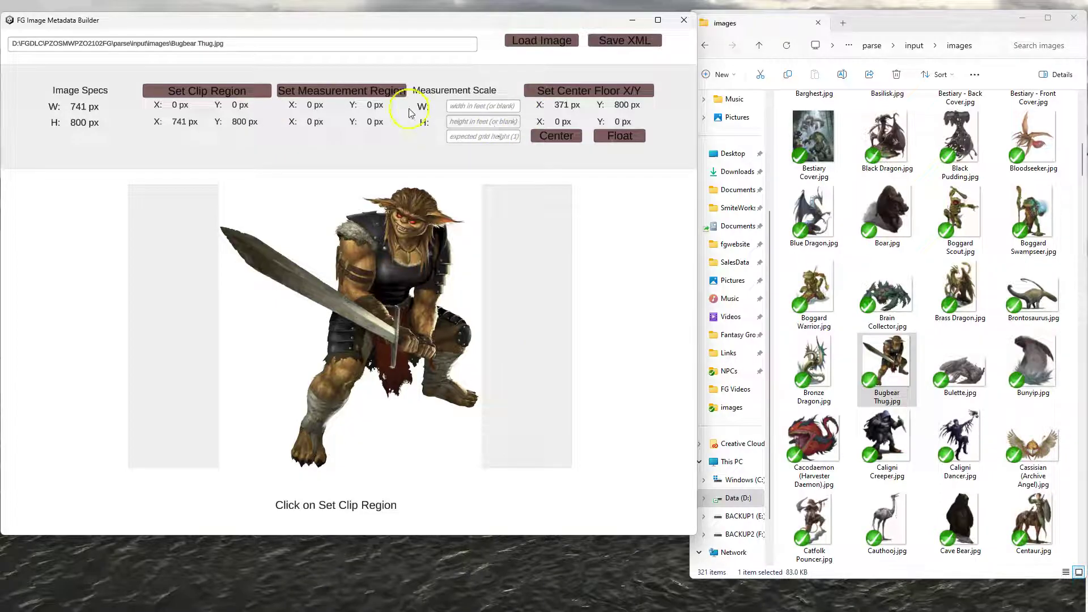
click(361, 91)
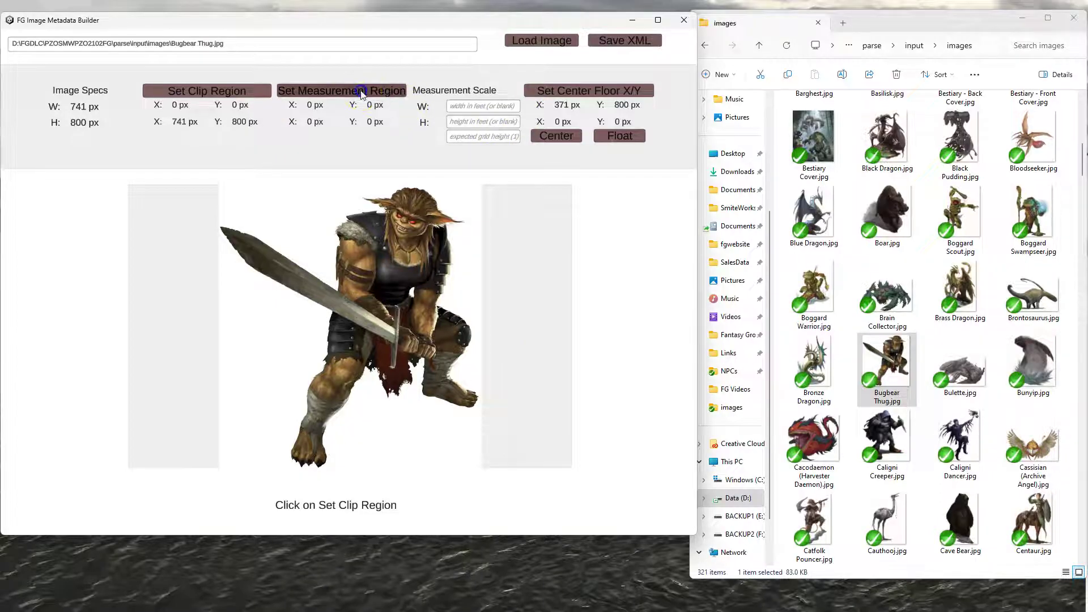
click(373, 192)
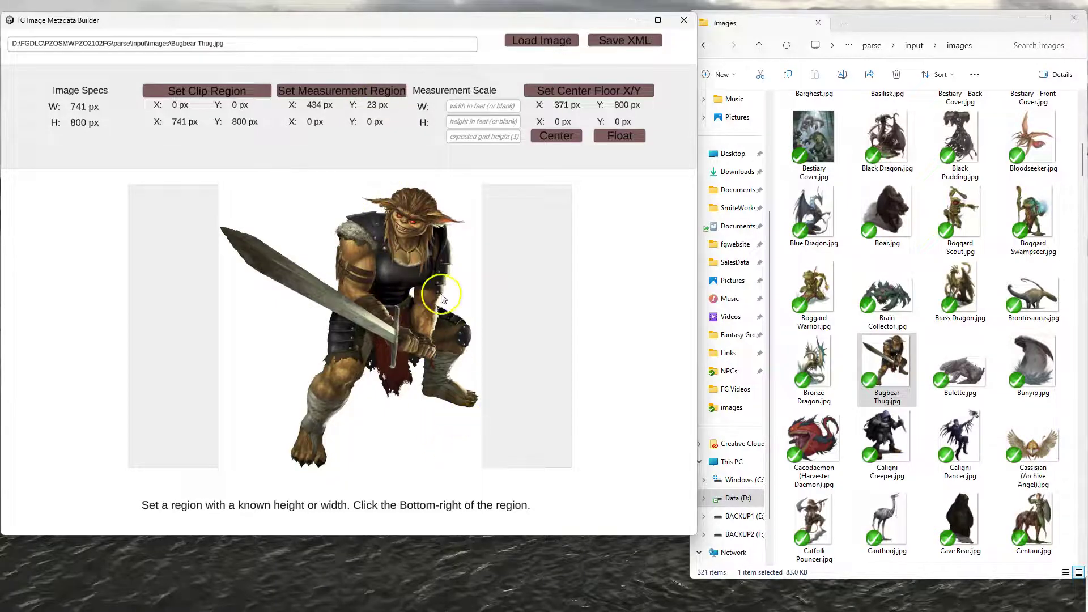
click(444, 469)
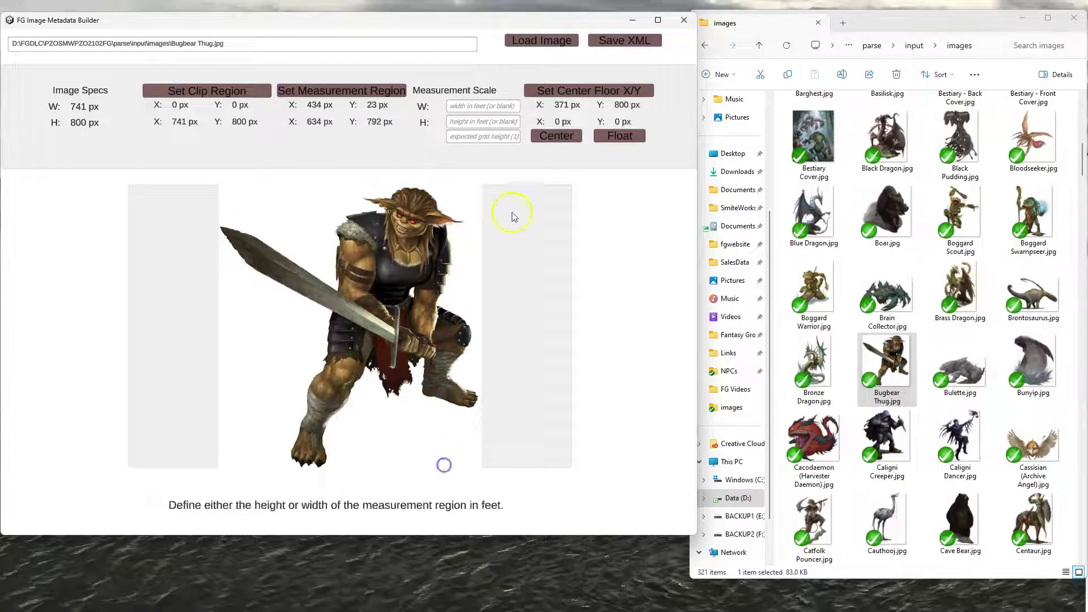
- Set the bugbear's measurement height to 8 feet and its expected grid height to 1
click(473, 123)
text(8)
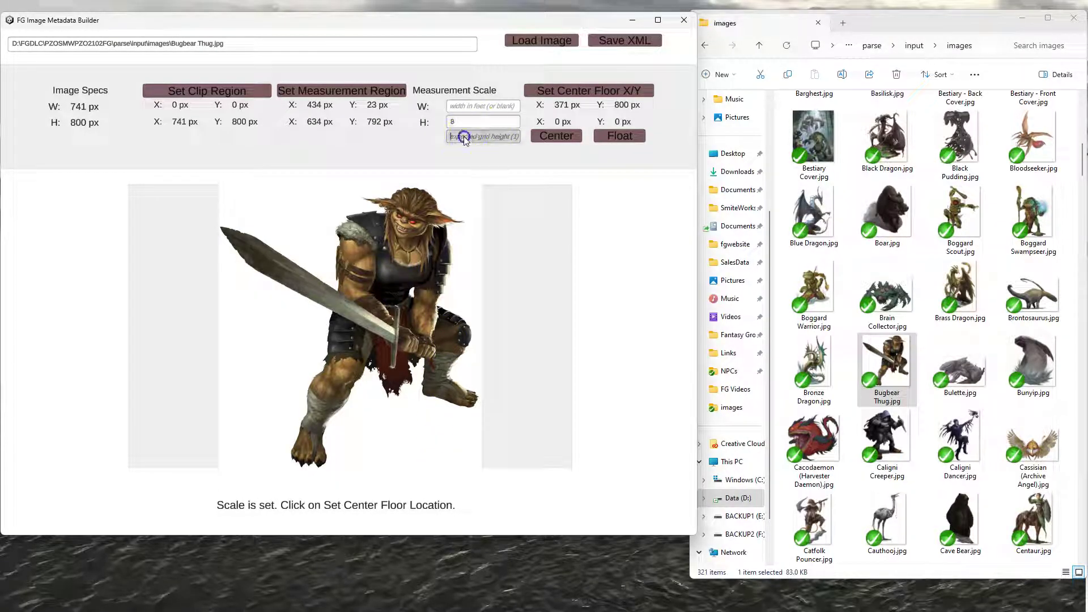
click(463, 137)
text(1)
- Place the bugbear's center floor point between its feet at about X 460, Y 678 px, and save the XML
click(539, 86)
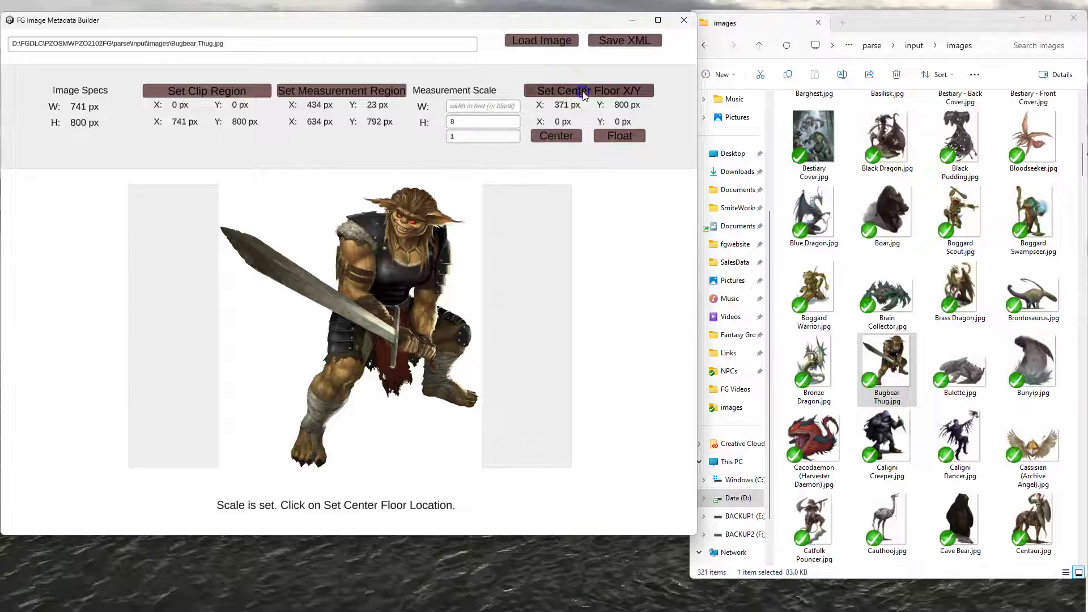
click(383, 426)
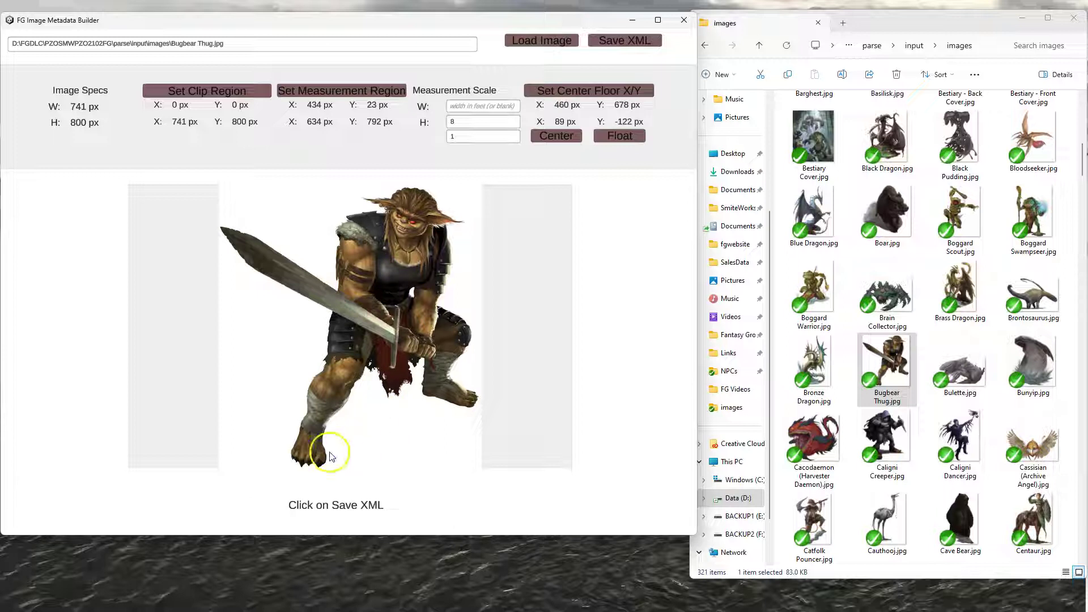
click(637, 49)
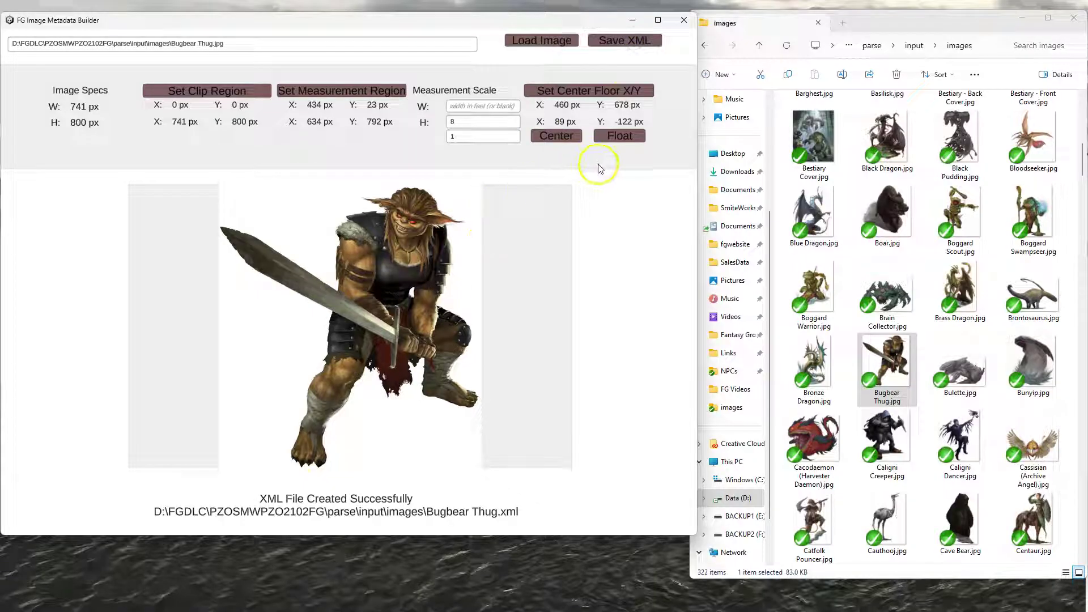
- Load Crocodile.jpg and mark a measurement region across its body from about X 101, Y 384 px to X 760, Y 618 px
scroll(855, 255, down, 6)
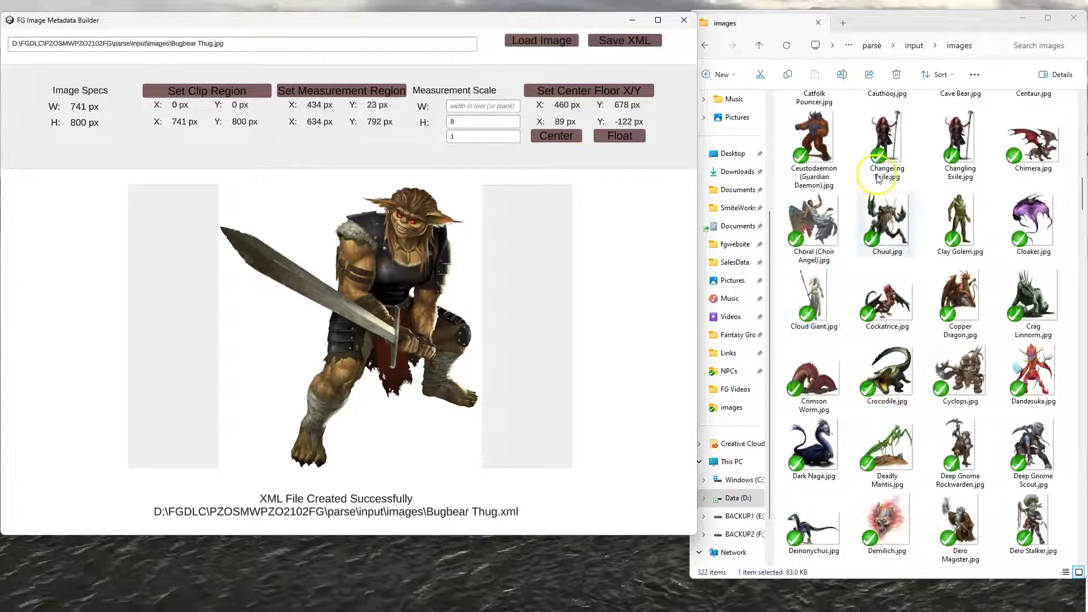
click(887, 374)
drag(382, 343, 383, 344)
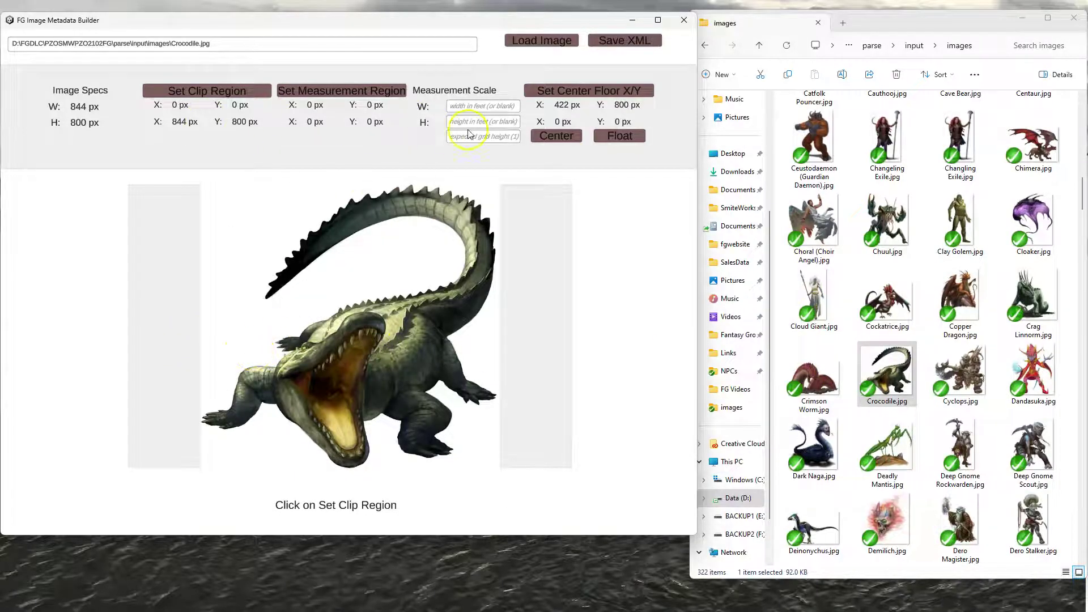
click(343, 94)
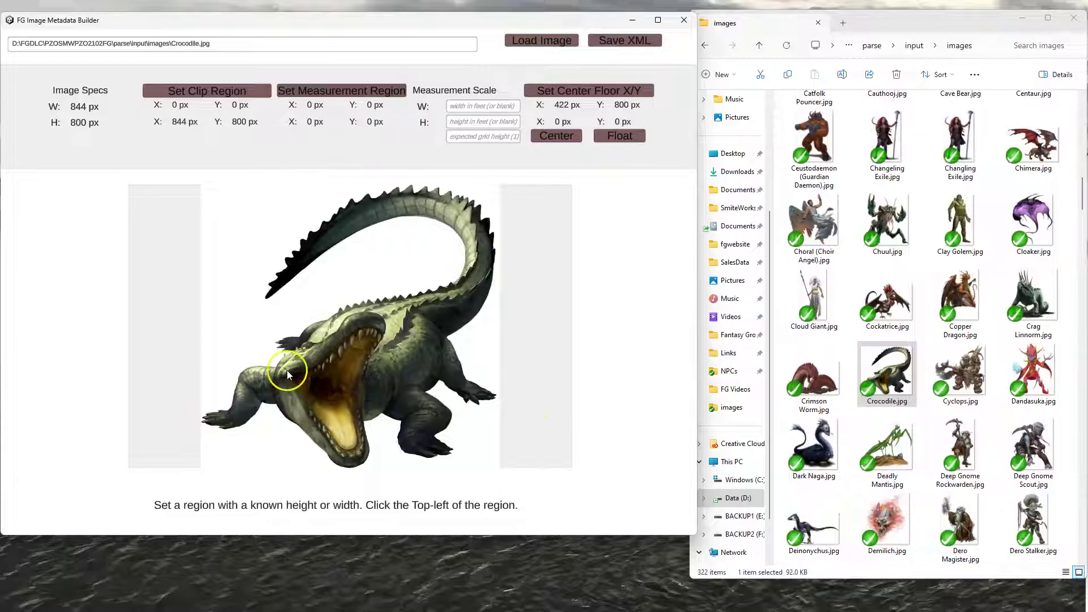
click(237, 323)
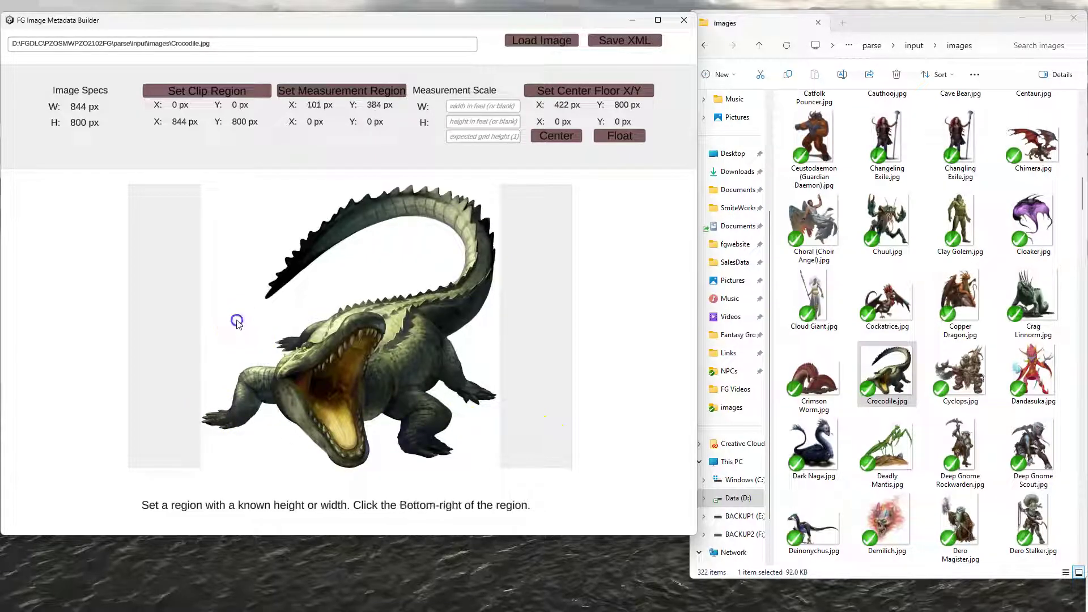
click(471, 406)
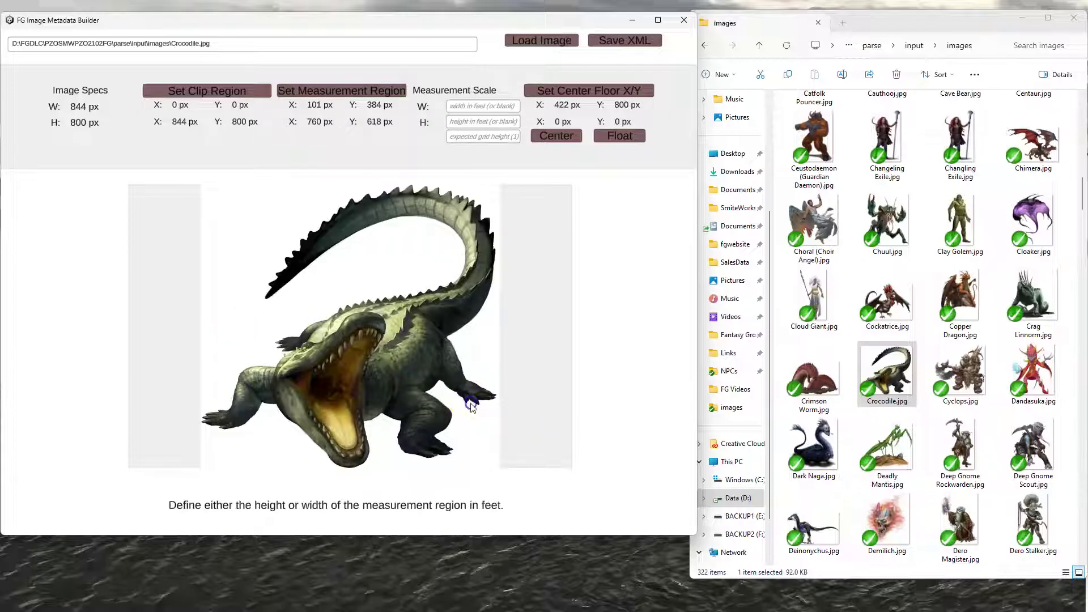
- Set the crocodile's measurement width to 10 feet and its expected grid height to 2
click(460, 107)
text(10)
click(478, 140)
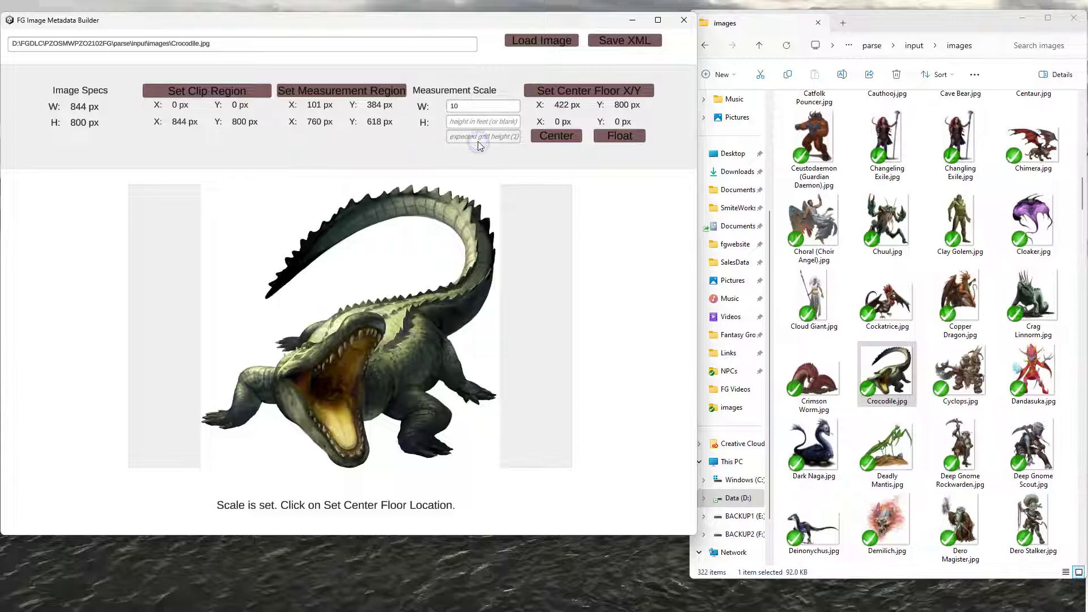
text(2)
- Place the crocodile's center floor point below its lower jaw at about X 395, Y 797 px, and save the XML
click(584, 91)
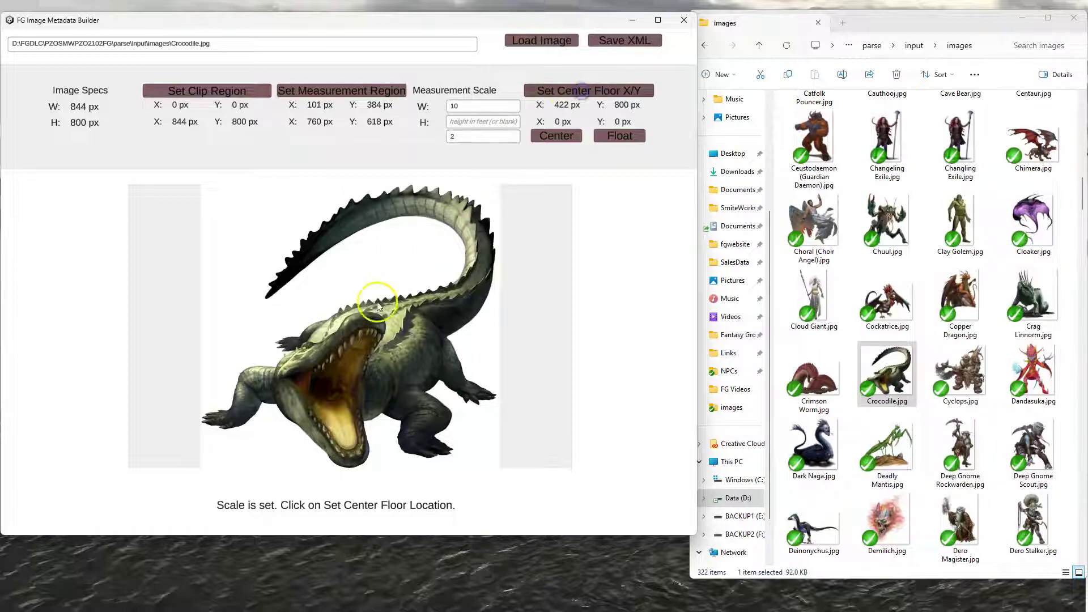
click(343, 470)
click(617, 40)
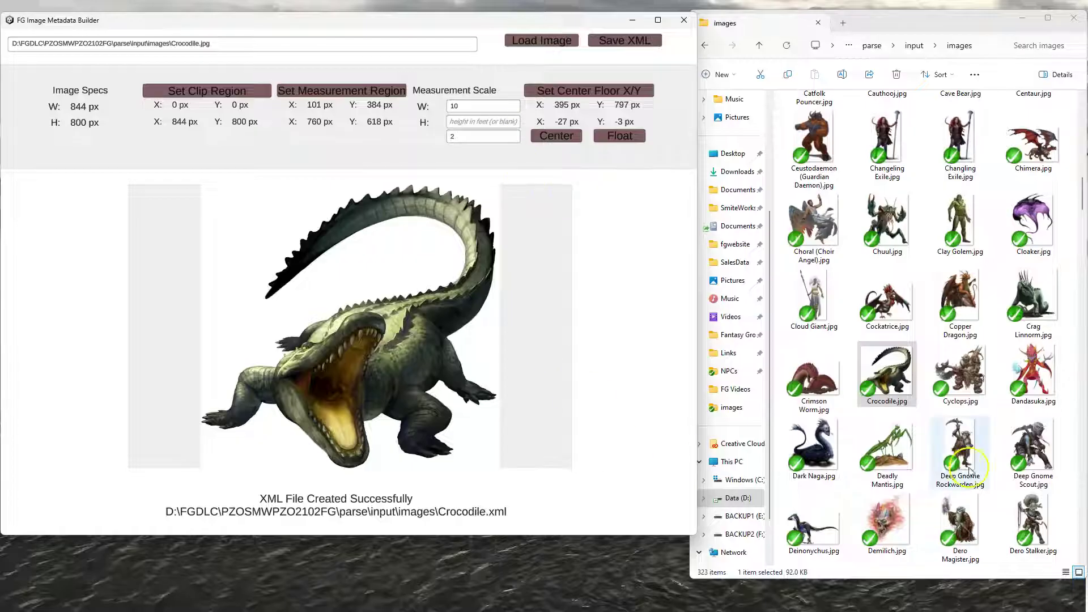
- Load Demilich.jpg and mark the skull's measurement region from about X 207, Y 216 px to X 389, Y 682 px
drag(887, 520, 421, 381)
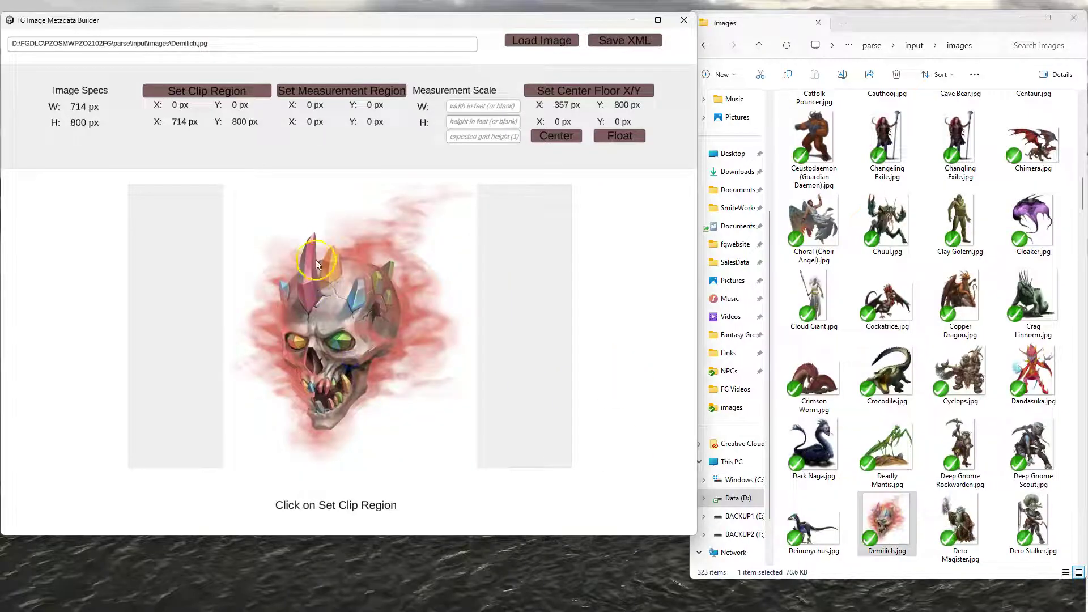
click(335, 86)
click(296, 261)
click(361, 426)
- Set the demilich's measurement height to 1.2 feet and its expected grid height to 1
click(461, 121)
text(4)
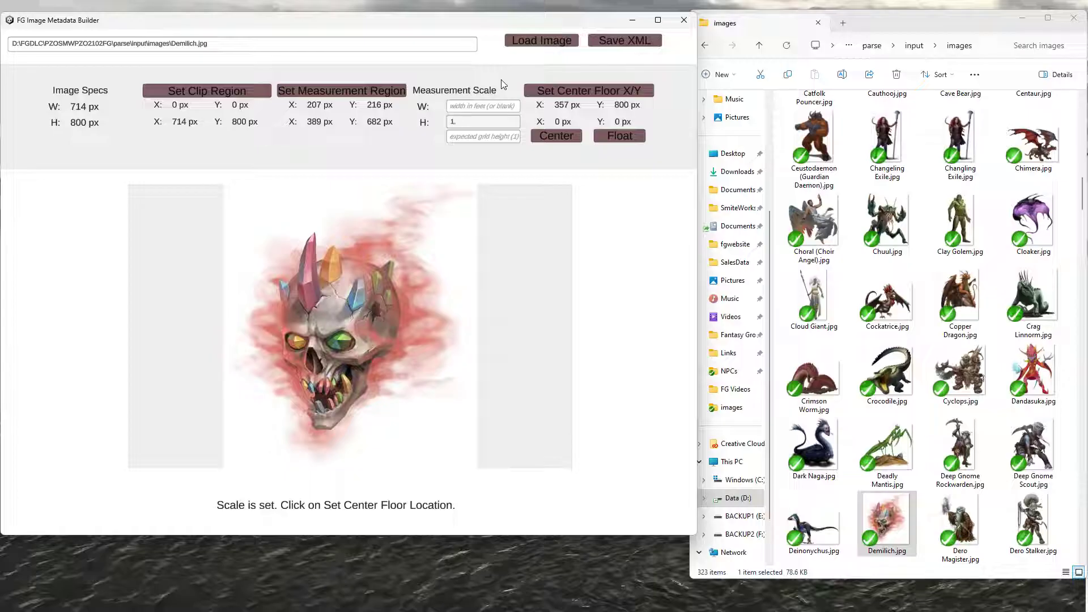
click(473, 138)
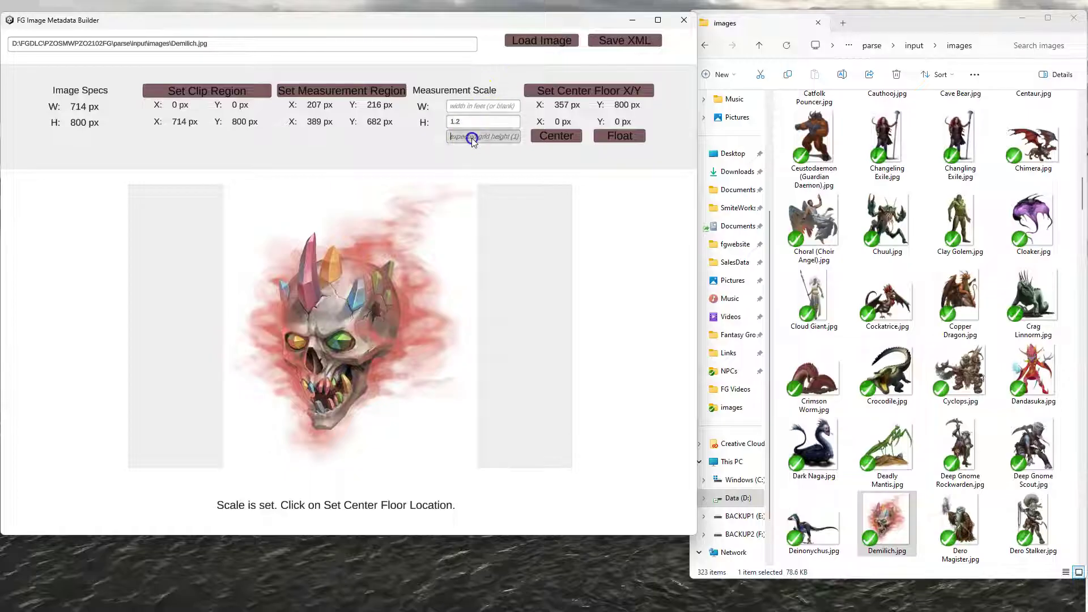
- Place the demilich's center floor point below the skull at about X 298, Y 786 px, and save the XML
click(627, 138)
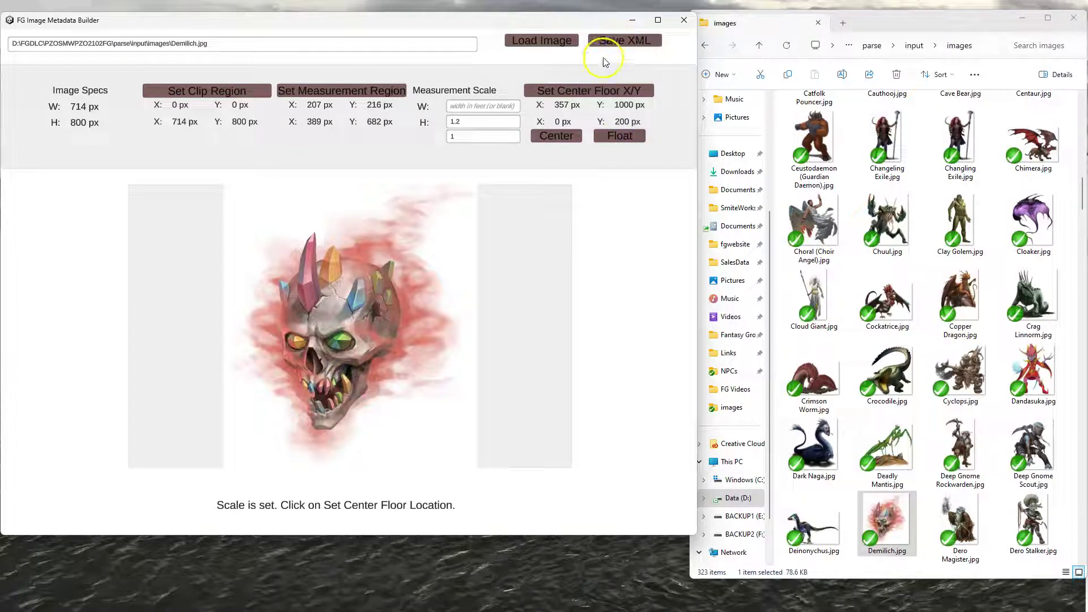
click(603, 93)
click(330, 463)
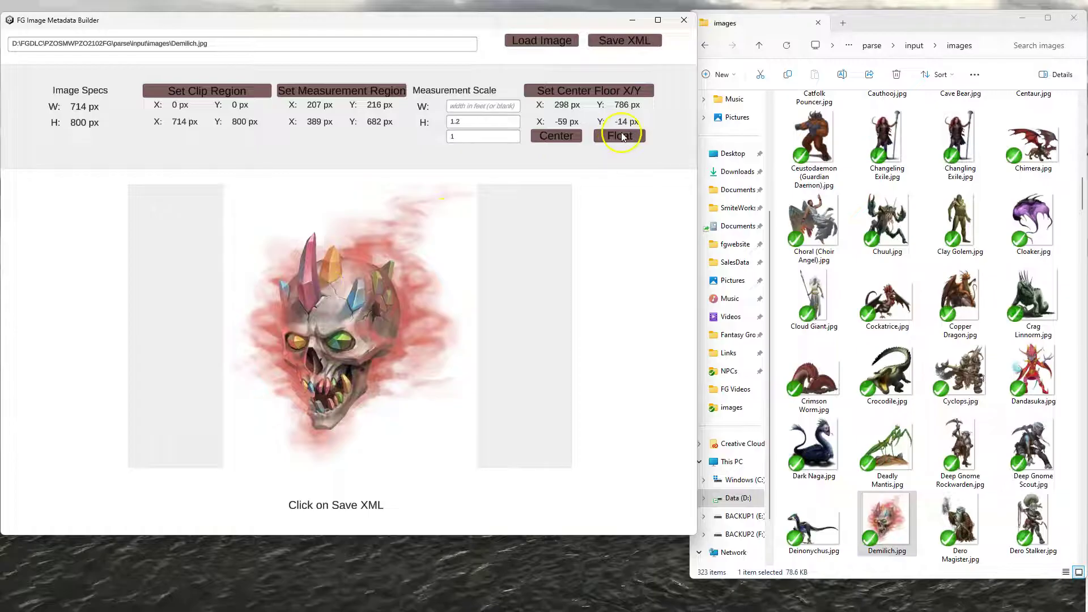
click(642, 44)
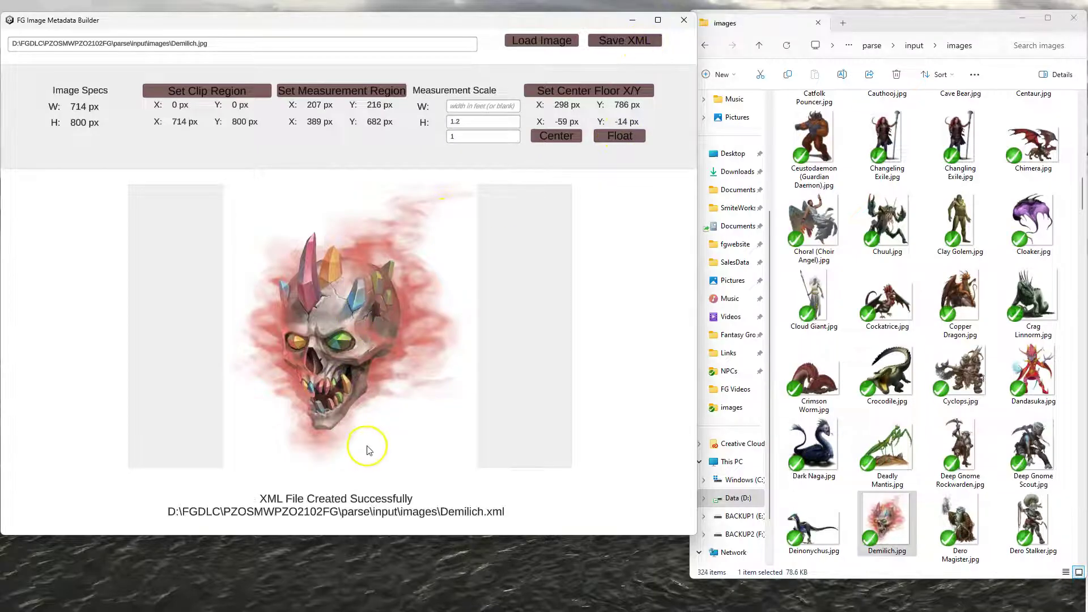
- Place the demilich's center floor point at about X 311, Y 788 px, apply the Float option, and save the XML again
click(588, 90)
click(334, 462)
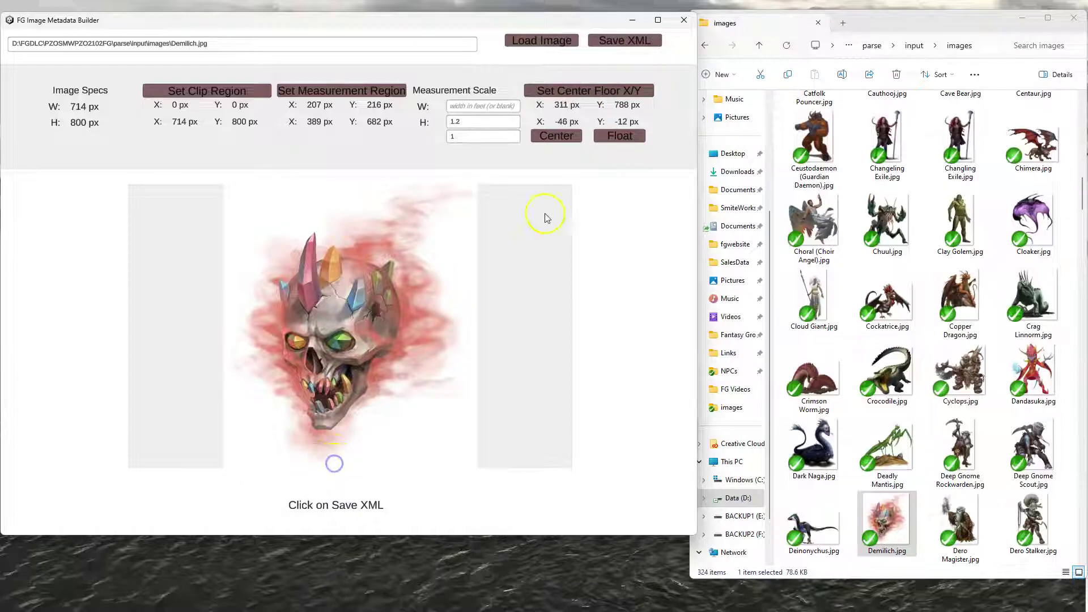
click(614, 142)
click(635, 45)
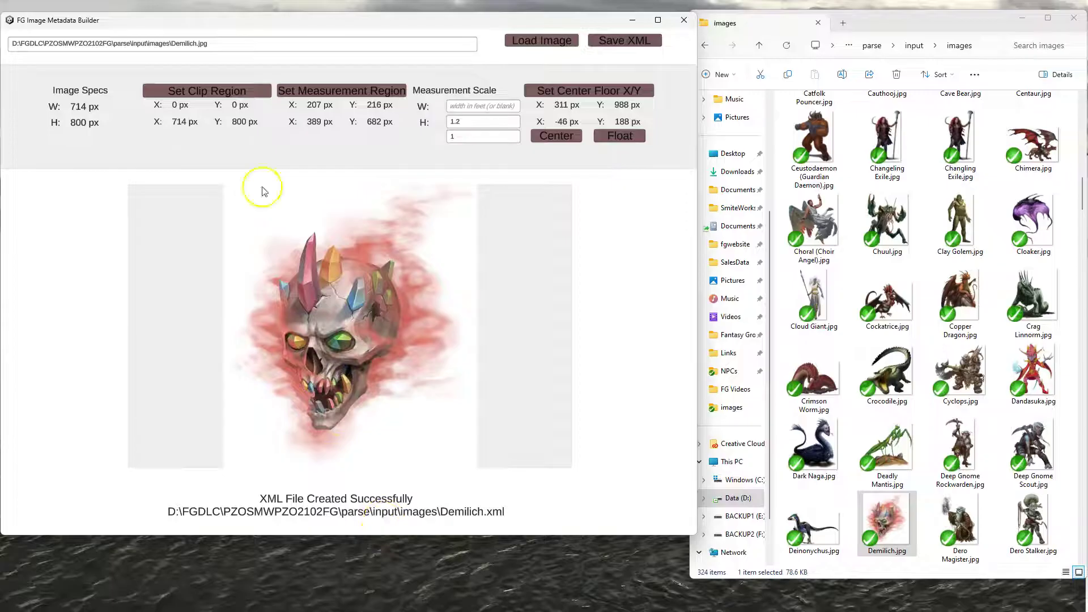
click(453, 137)
text(1)
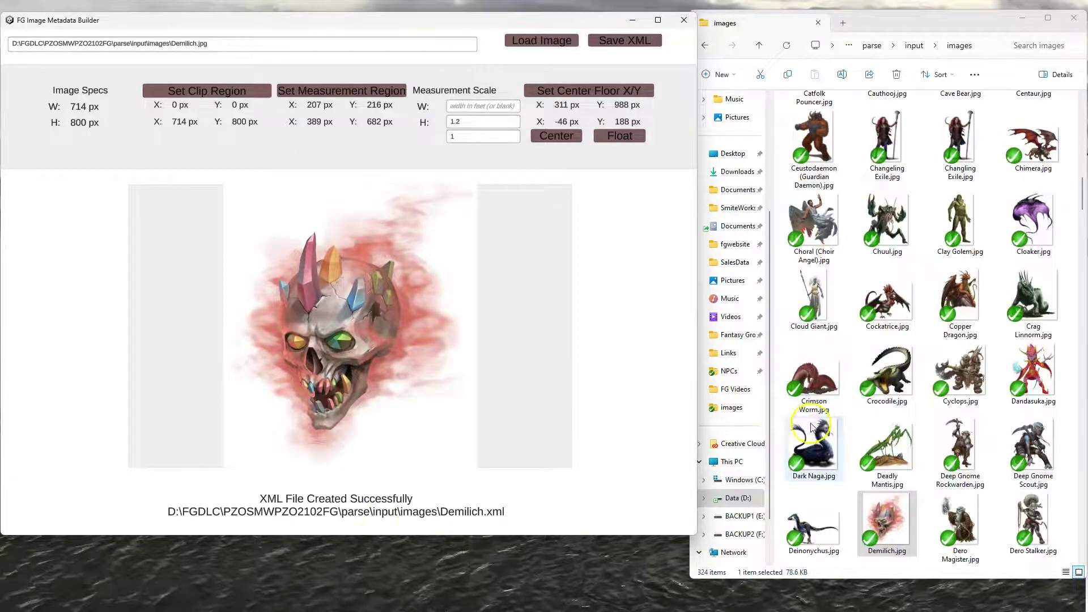
scroll(850, 450, down, 3)
scroll(850, 449, down, 15)
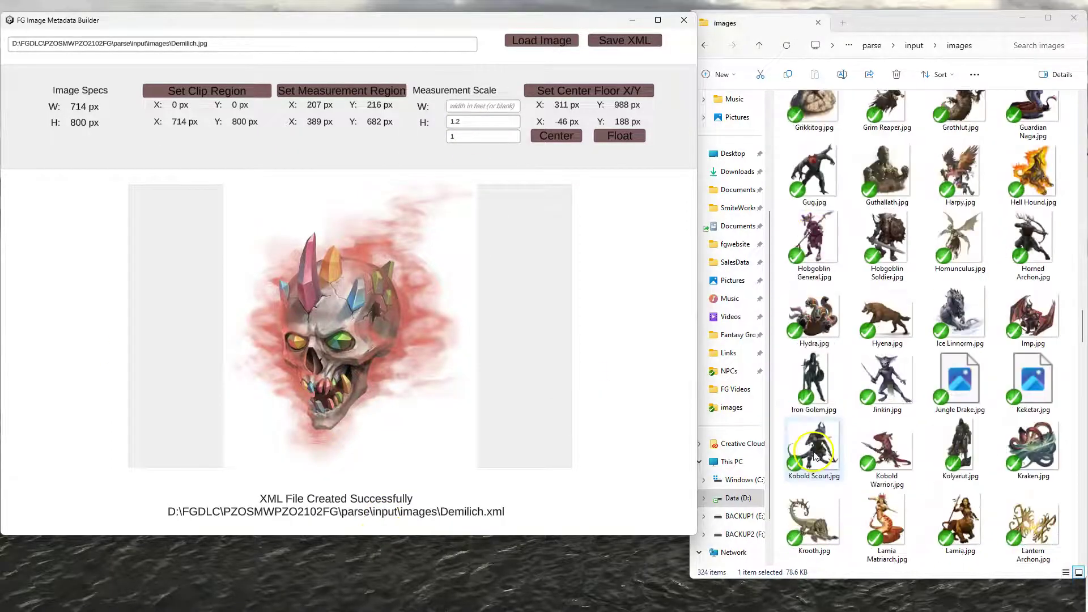
scroll(814, 454, up, 20)
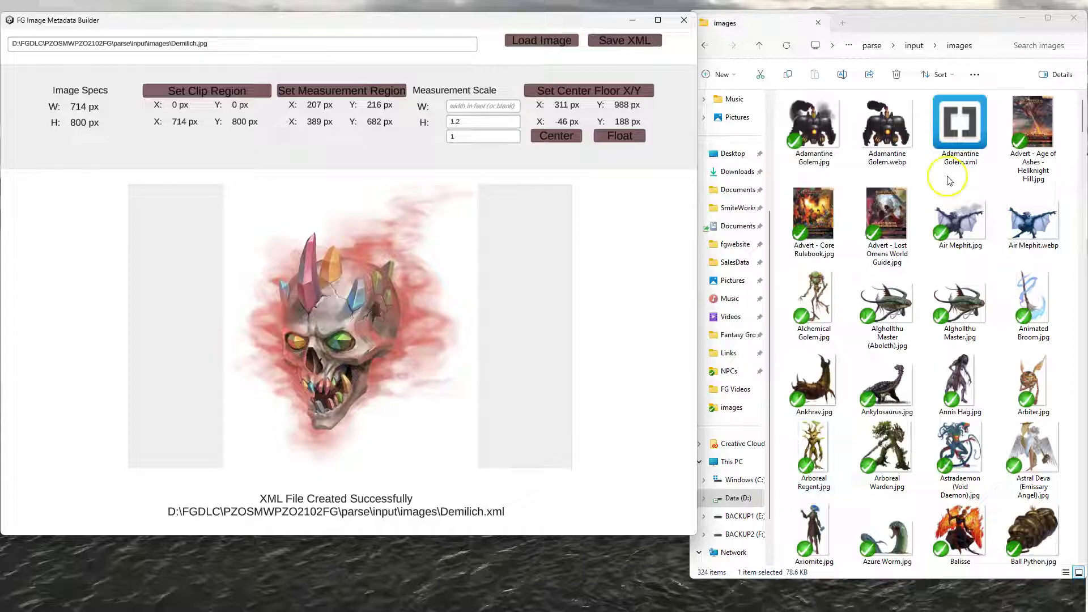
scroll(1026, 351, down, 10)
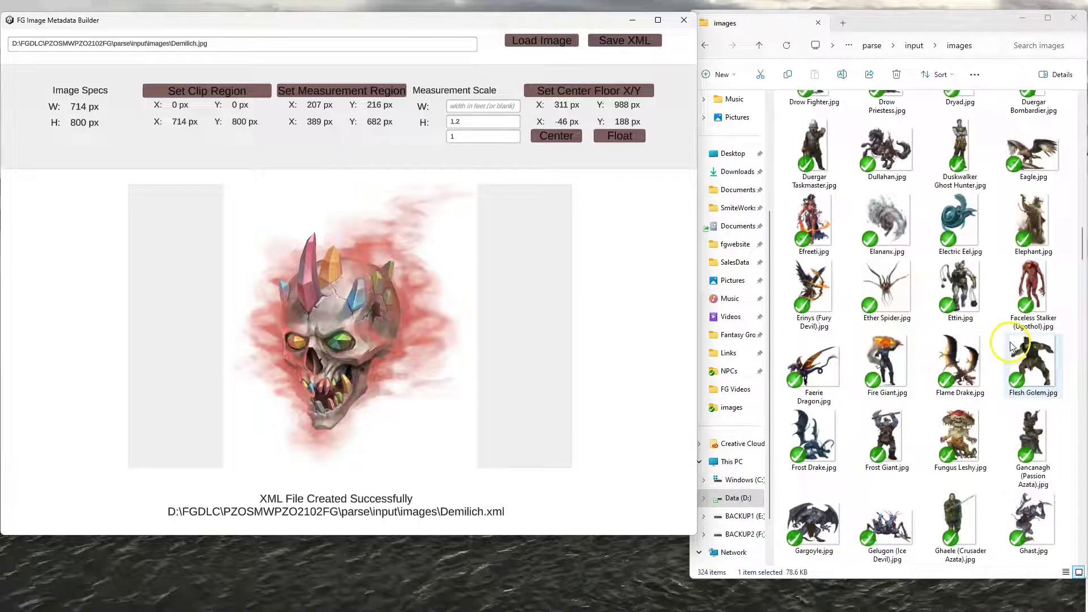
click(31, 595)
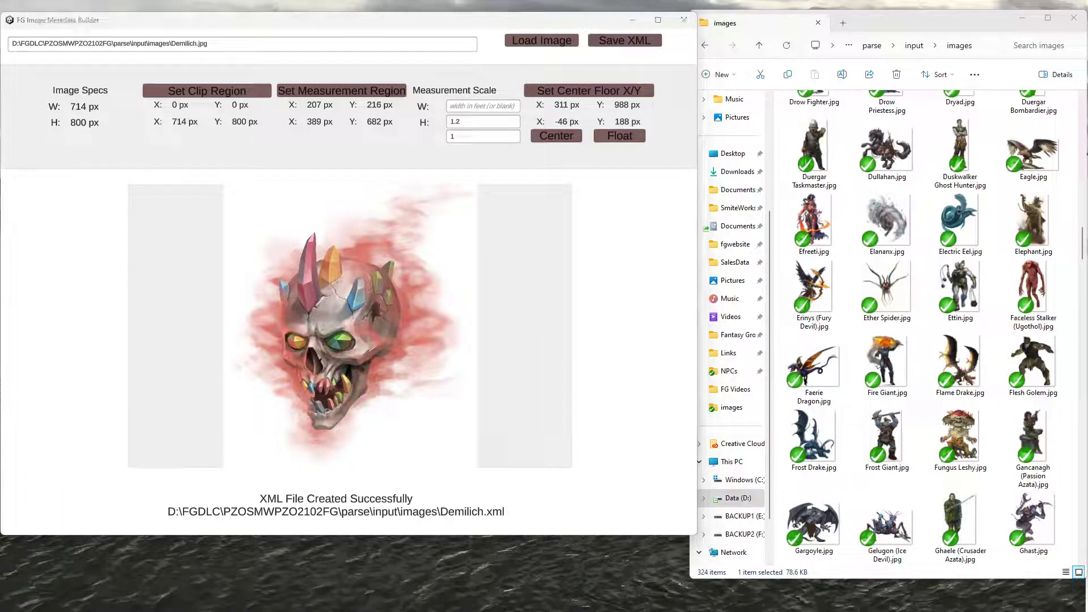